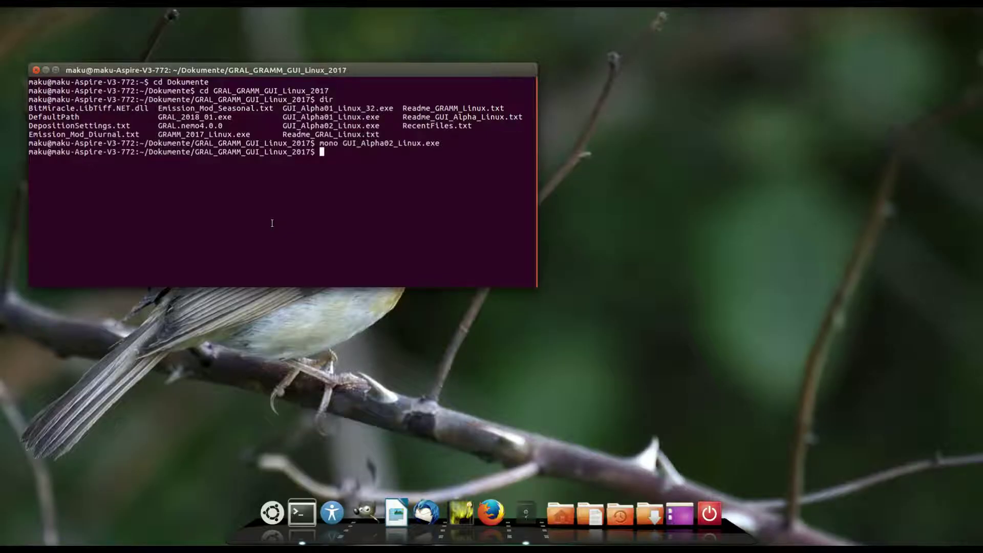
Launch GUI_Alpha02_Linux.exe with mono and open the MyProject project from the Dokumente folder.
{"action": "type", "text": "mono GUI_Alpha02_Linux.exe"}
{"action": "key", "text": "Return"}
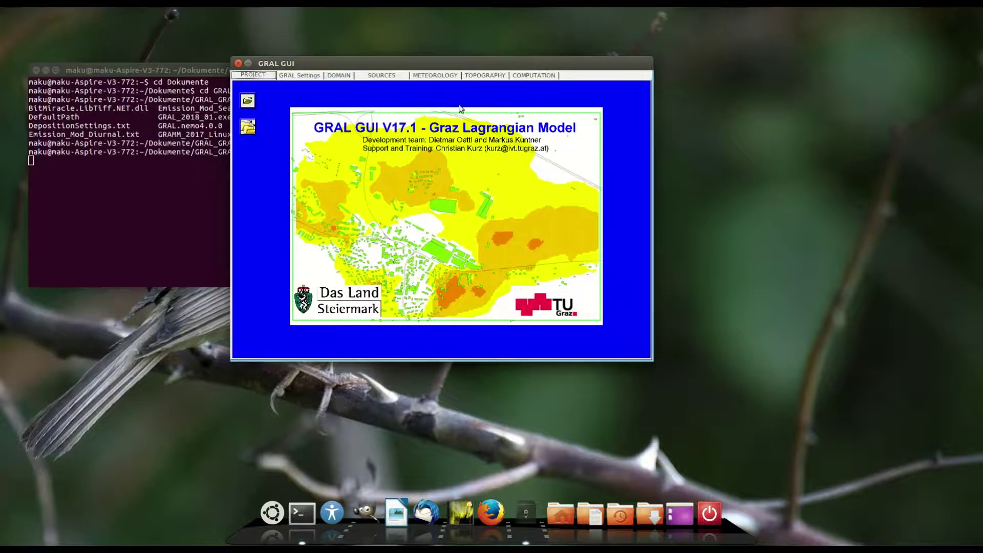
{"action": "left_click", "coordinate": [248, 102]}
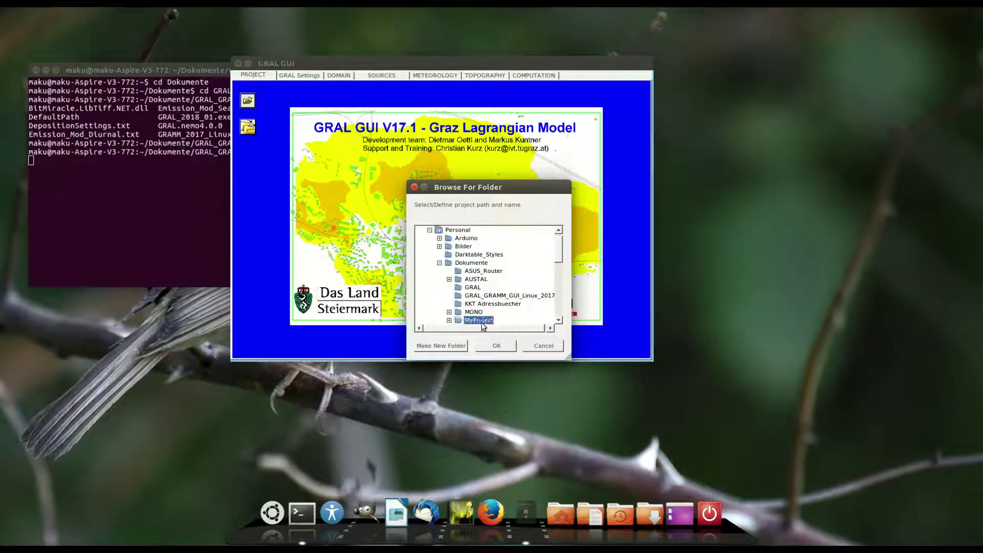
{"action": "left_click", "coordinate": [496, 346]}
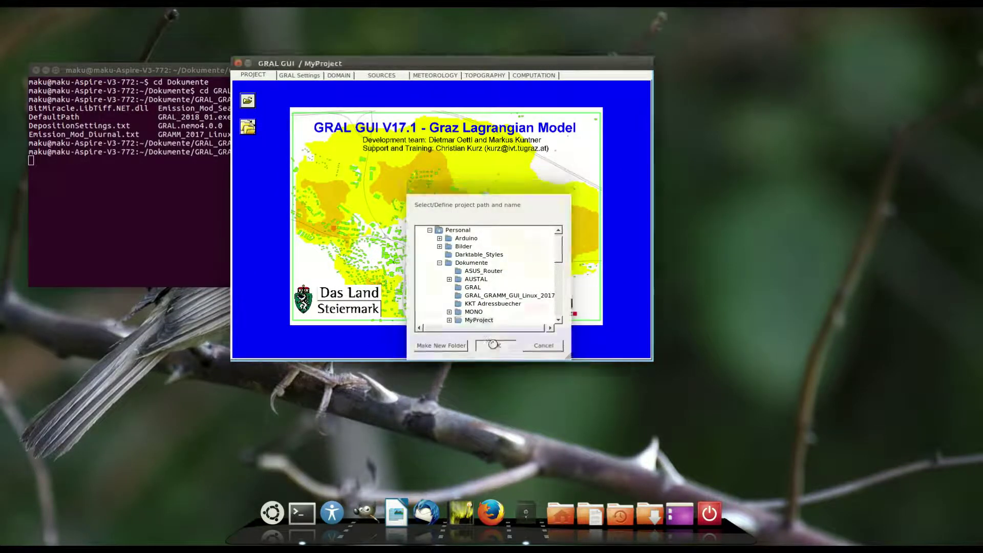
Delete the previous simulation's intermediate *.con result files to unlock the GRAL settings.
{"action": "left_click", "coordinate": [308, 76]}
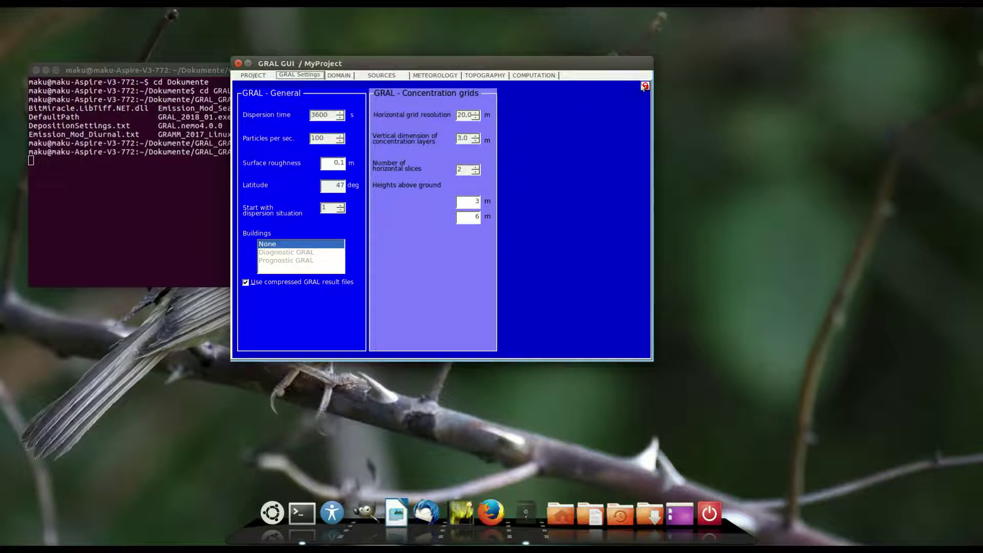
{"action": "left_click", "coordinate": [549, 77]}
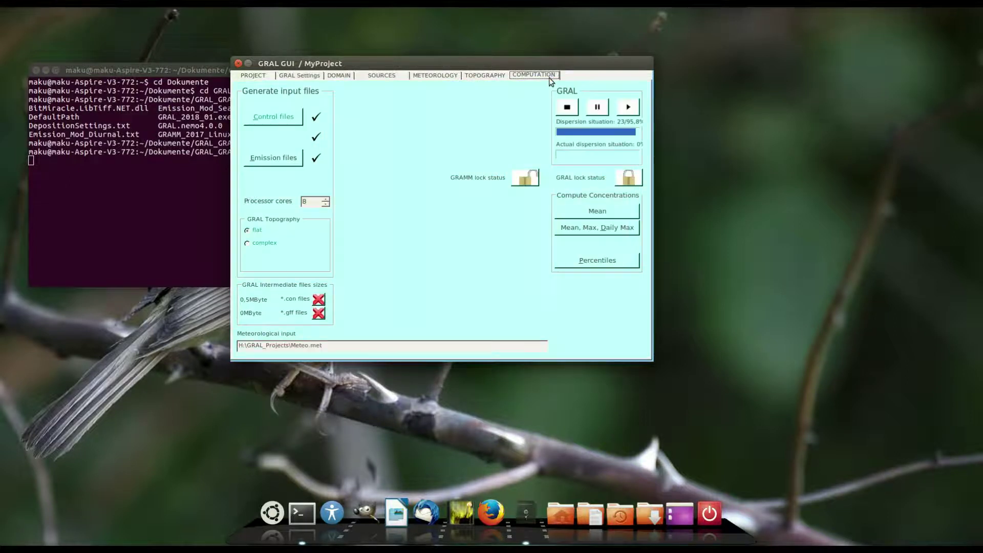
{"action": "left_click", "coordinate": [318, 301]}
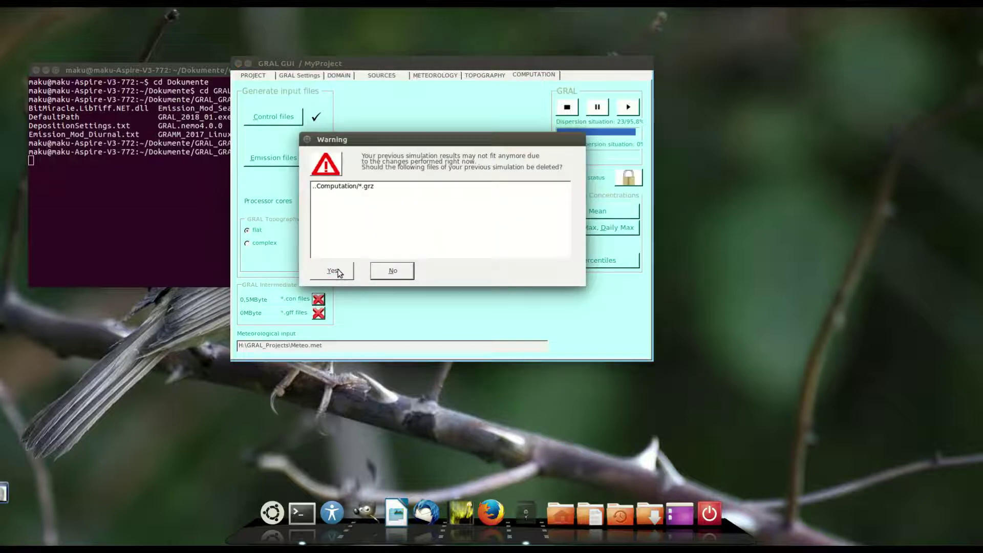
{"action": "left_click", "coordinate": [336, 272]}
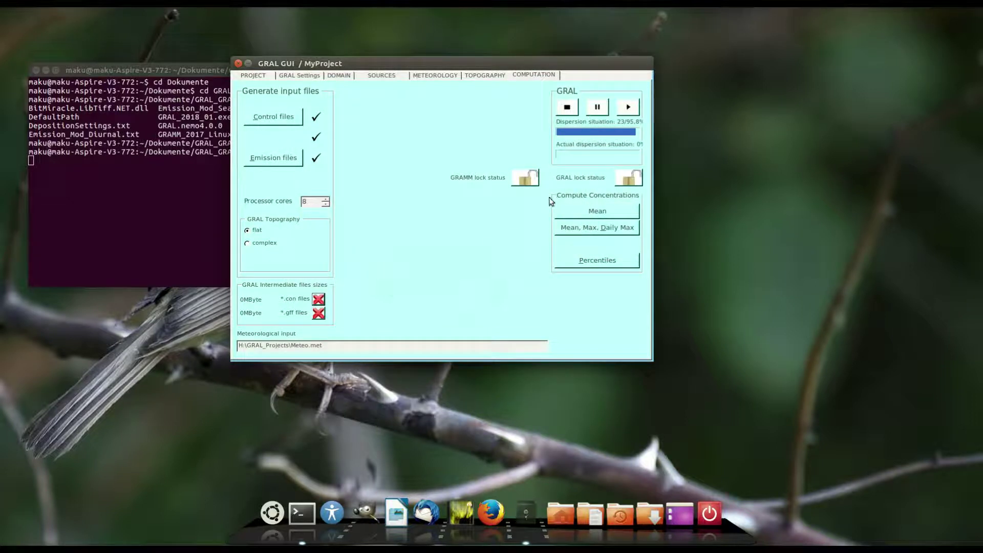
Set the buildings option to Prognostic GRAL and the horizontal resolution of the concentration grid to 4 m.
{"action": "left_click", "coordinate": [340, 76]}
{"action": "left_click", "coordinate": [302, 75]}
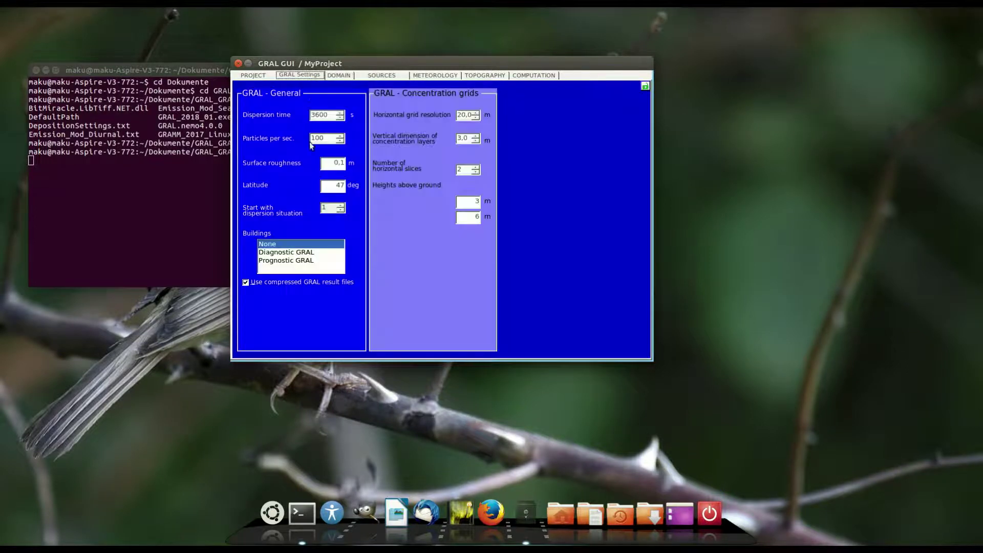
{"action": "left_click", "coordinate": [300, 260]}
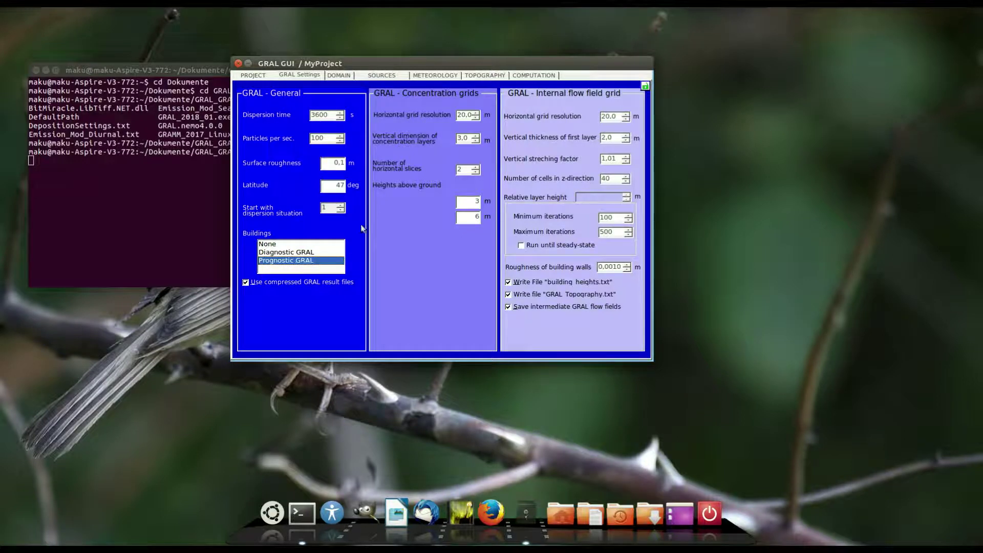
{"action": "left_click_drag", "start_coordinate": [459, 116], "coordinate": [474, 118]}
{"action": "type", "text": "4"}
{"action": "left_click", "coordinate": [611, 118]}
Open the domain map and assign Background.jpg from the project's Maps folder as the missing base map.
{"action": "left_click", "coordinate": [339, 75]}
{"action": "left_click", "coordinate": [295, 113]}
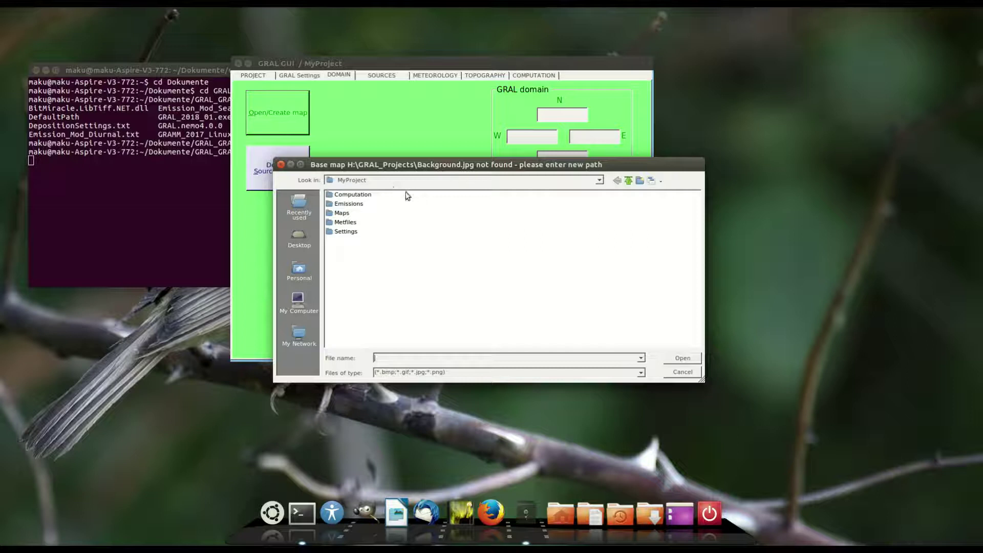
{"action": "double_click", "coordinate": [342, 213]}
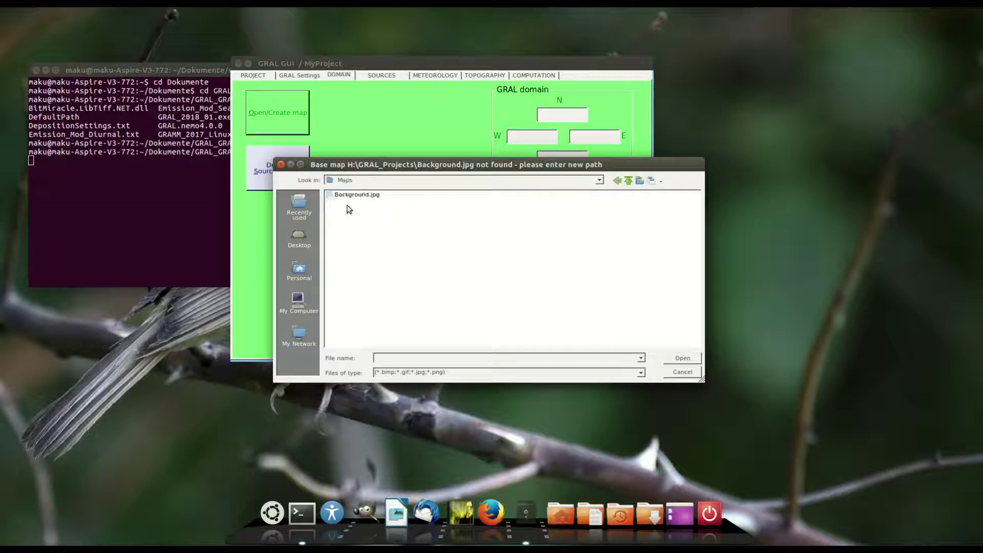
{"action": "left_click", "coordinate": [352, 196]}
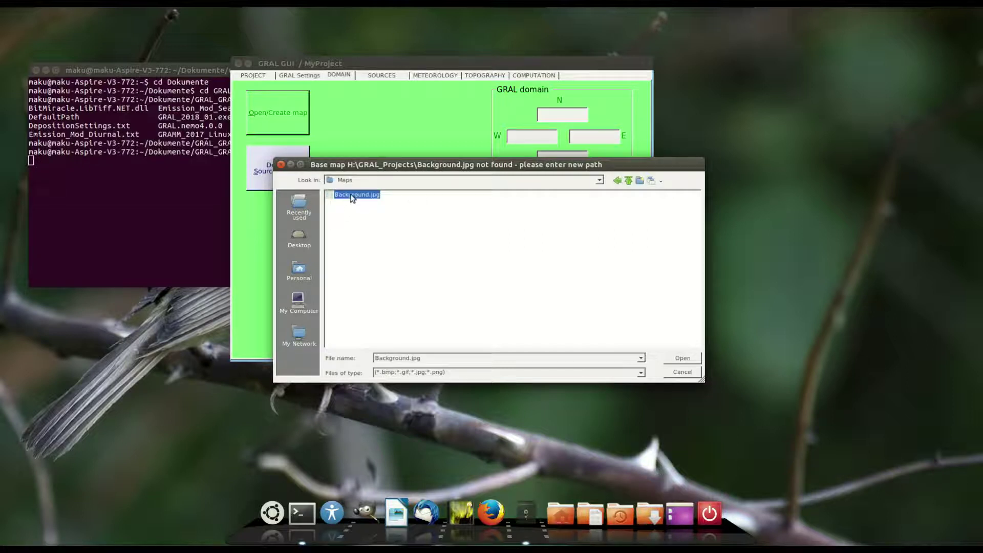
{"action": "left_click", "coordinate": [682, 359]}
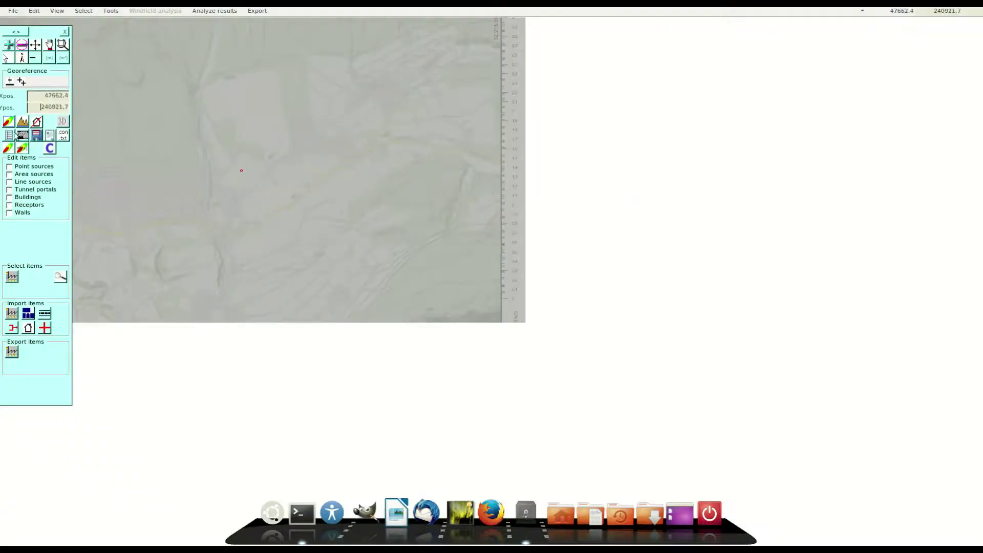
Adjust the transparency of the Background base map in its layout settings and apply it.
{"action": "left_click", "coordinate": [9, 135]}
{"action": "double_click", "coordinate": [102, 98]}
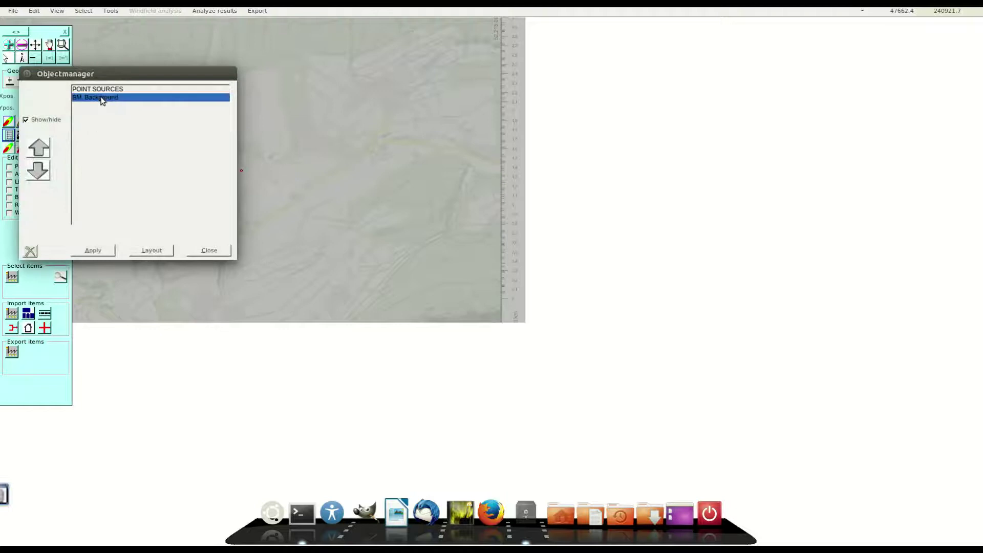
{"action": "left_click_drag", "start_coordinate": [379, 342], "coordinate": [402, 338]}
{"action": "left_click", "coordinate": [215, 335]}
{"action": "left_click", "coordinate": [95, 253]}
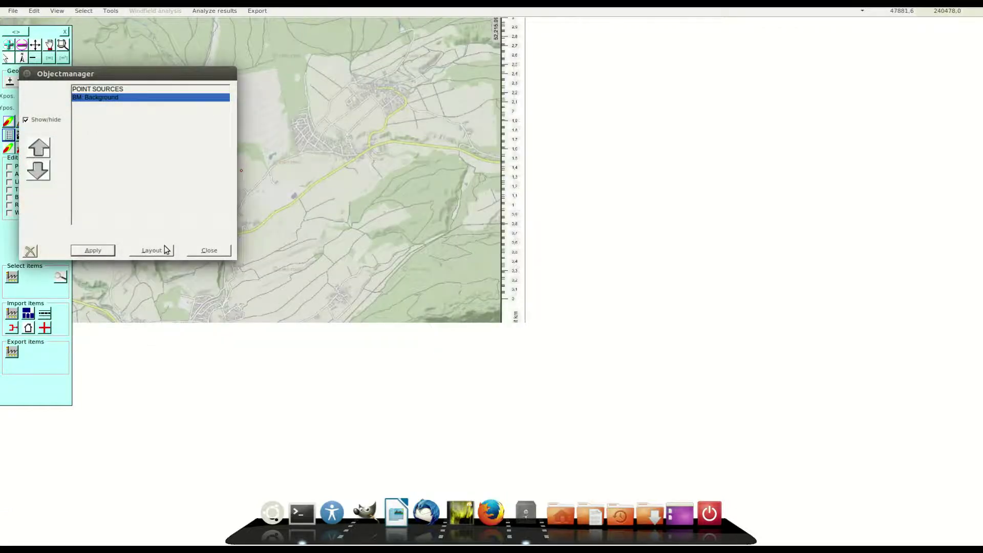
{"action": "left_click", "coordinate": [209, 250]}
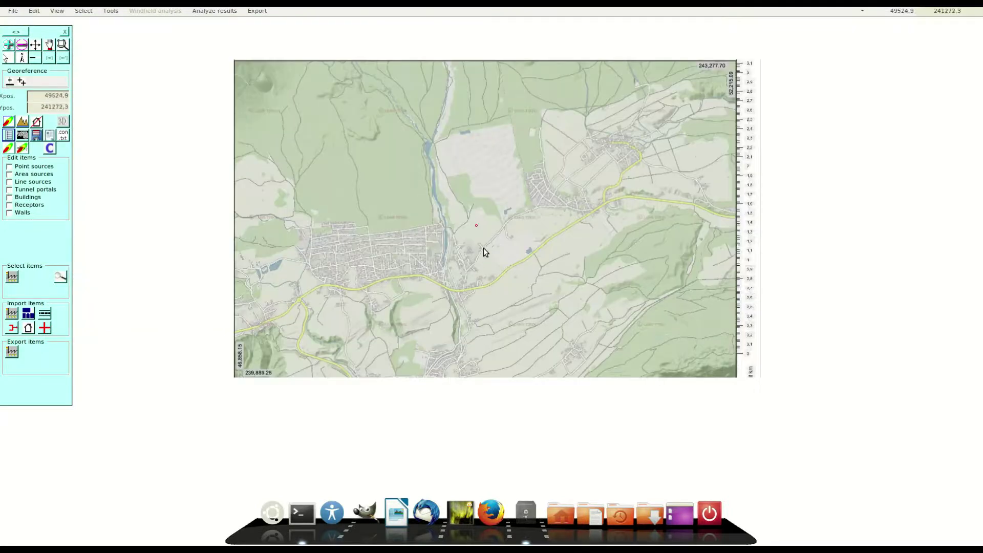
Delete all existing point sources from the project and stop editing point sources.
{"action": "scroll", "coordinate": [484, 248], "scroll_direction": "up", "scroll_amount": 3}
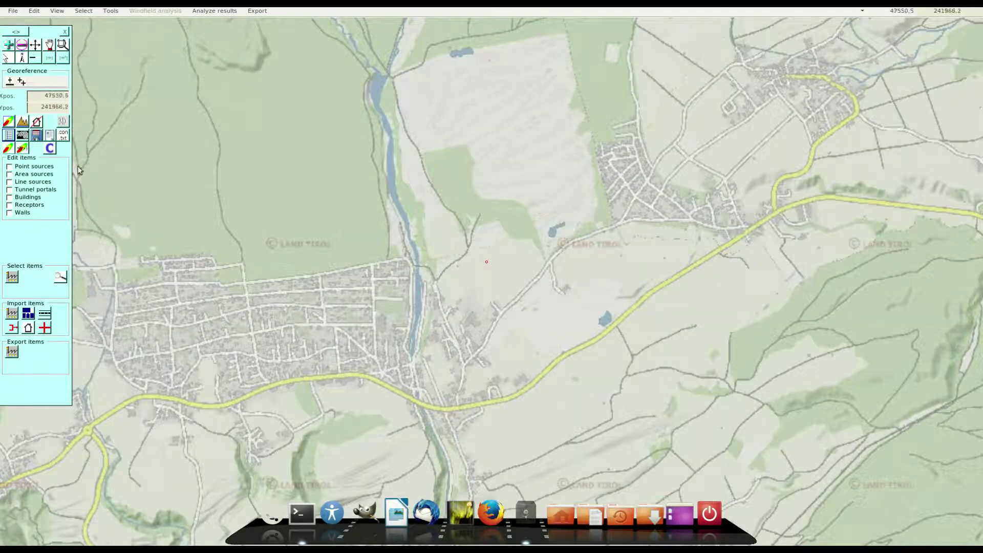
{"action": "left_click", "coordinate": [28, 167]}
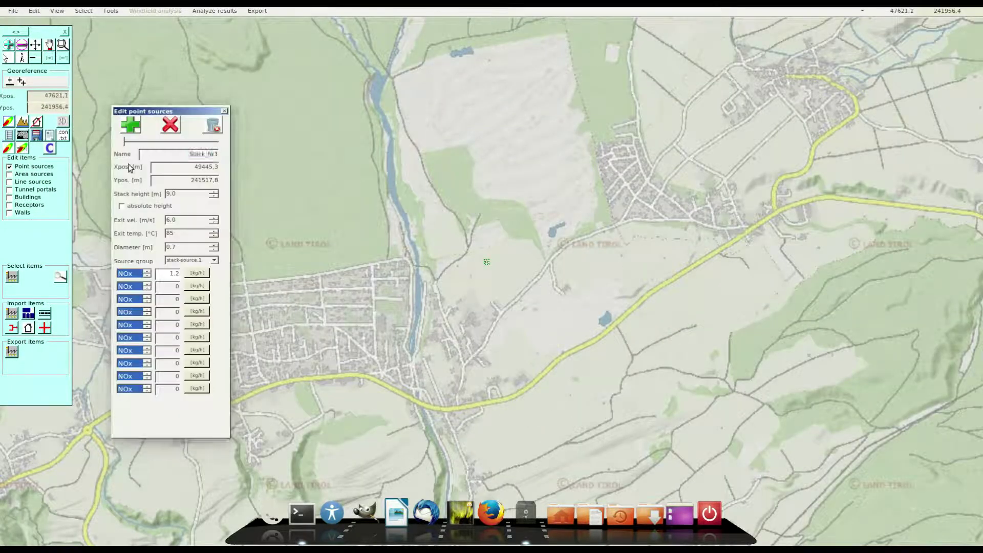
{"action": "left_click", "coordinate": [213, 125]}
{"action": "left_click", "coordinate": [499, 293]}
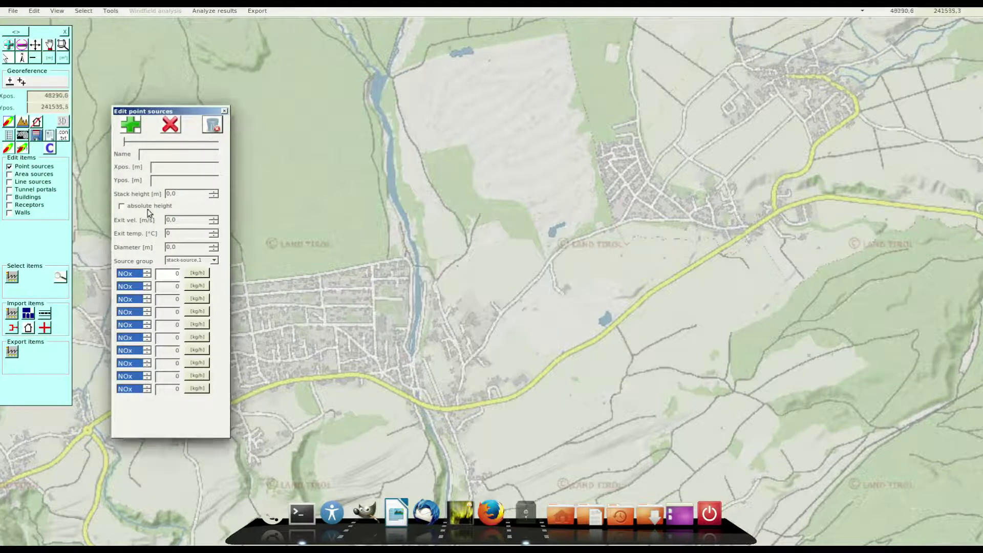
{"action": "left_click", "coordinate": [9, 167]}
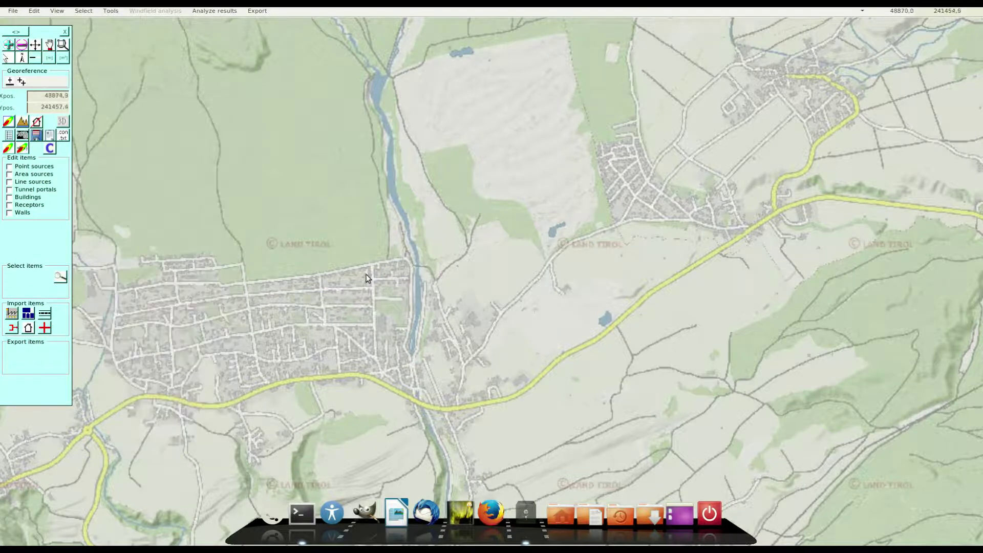
Define a rectangular GRAL domain covering the residential blocks and the adjoining stretch of river.
{"action": "scroll", "coordinate": [377, 294], "scroll_direction": "up", "scroll_amount": 1}
{"action": "scroll", "coordinate": [531, 285], "scroll_direction": "up", "scroll_amount": 2}
{"action": "scroll", "coordinate": [533, 251], "scroll_direction": "up", "scroll_amount": 1}
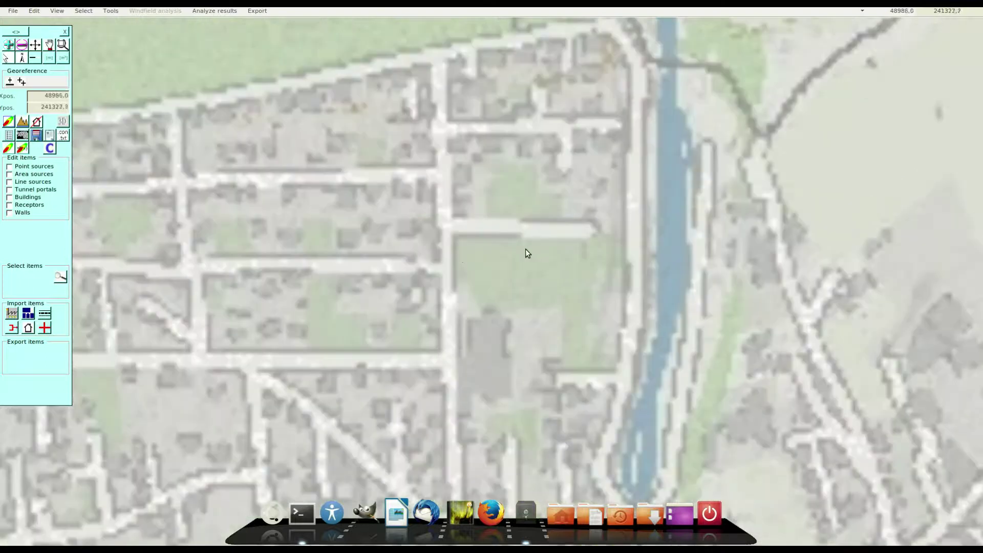
{"action": "left_click", "coordinate": [9, 124]}
{"action": "left_click_drag", "start_coordinate": [257, 39], "coordinate": [773, 410]}
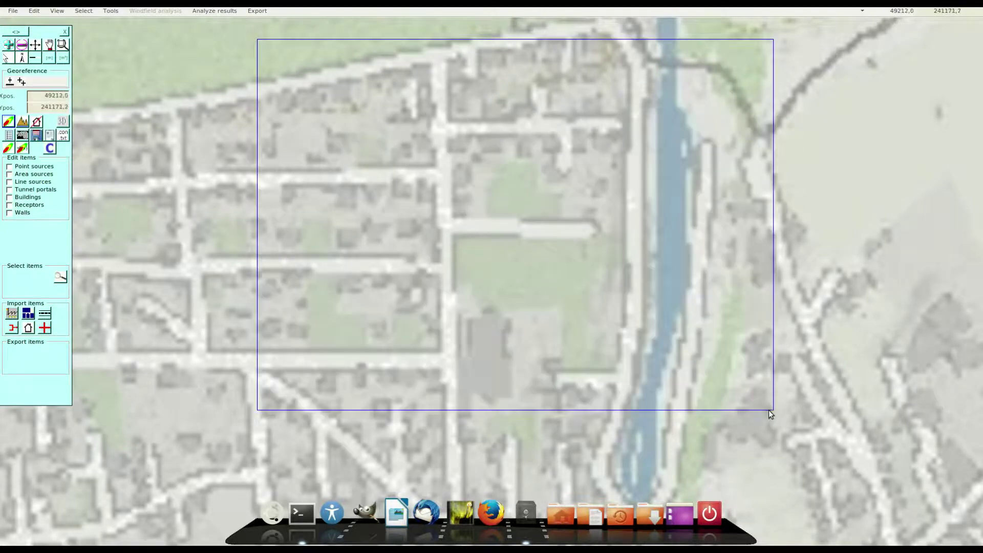
Turn on the raster display for the GRAL domain in its layout settings.
{"action": "left_click", "coordinate": [9, 135]}
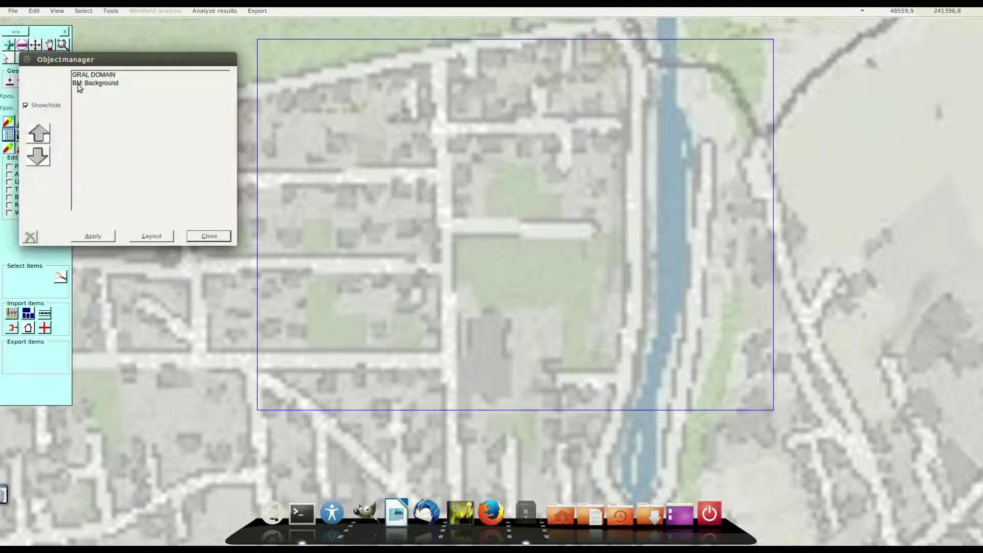
{"action": "left_click", "coordinate": [93, 75]}
{"action": "left_click", "coordinate": [151, 236]}
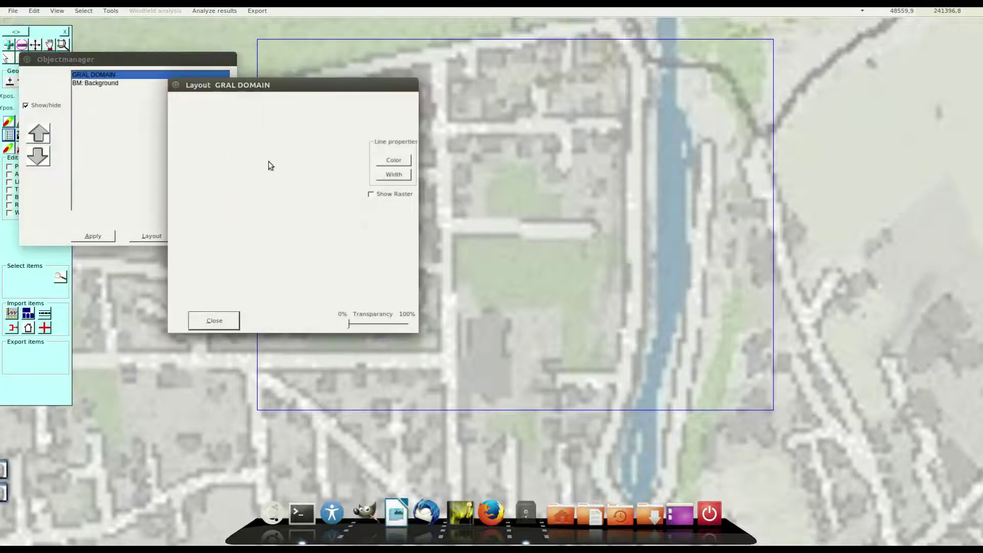
{"action": "left_click", "coordinate": [214, 323]}
{"action": "left_click", "coordinate": [209, 236]}
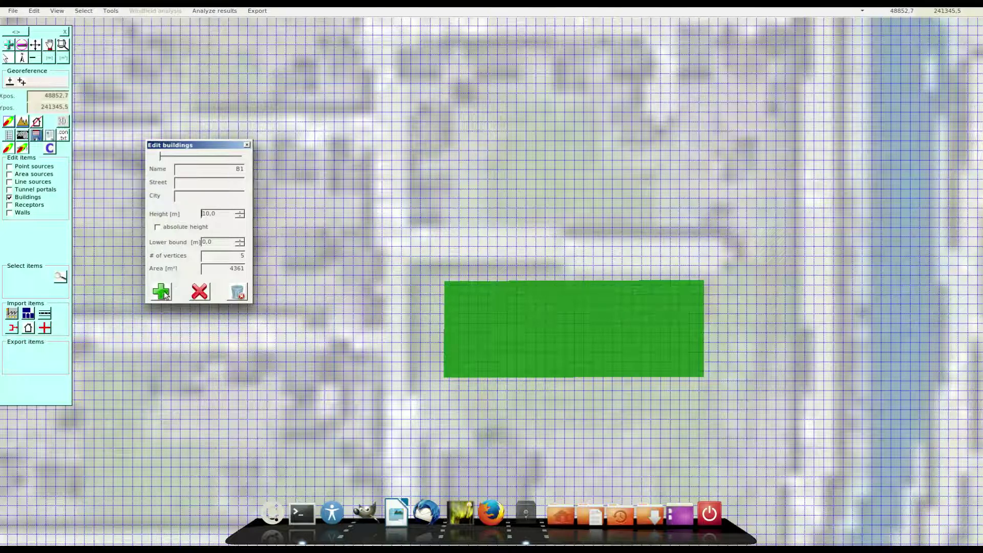
Add rectangular buildings around the street junction, with B1 at 10 m height and B3 at 15 m height.
{"action": "left_click", "coordinate": [165, 295]}
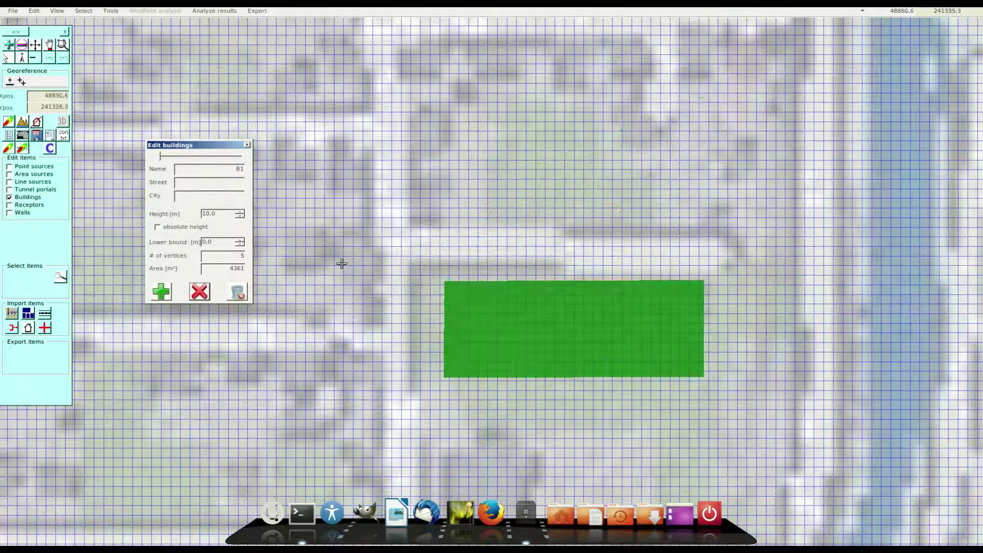
{"action": "left_click", "coordinate": [160, 292]}
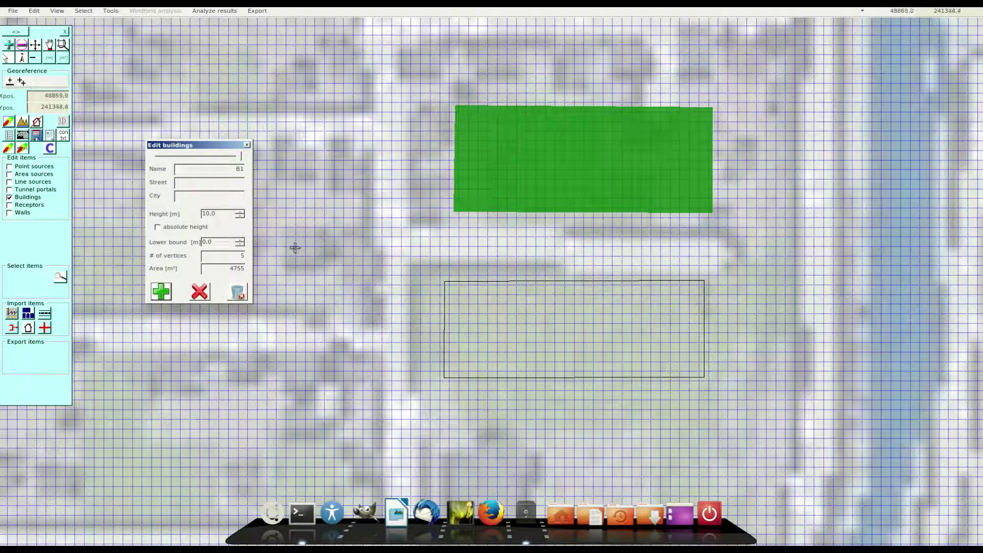
{"action": "double_click", "coordinate": [239, 169]}
{"action": "type", "text": "B3"}
{"action": "double_click", "coordinate": [229, 214]}
{"action": "type", "text": "15,0"}
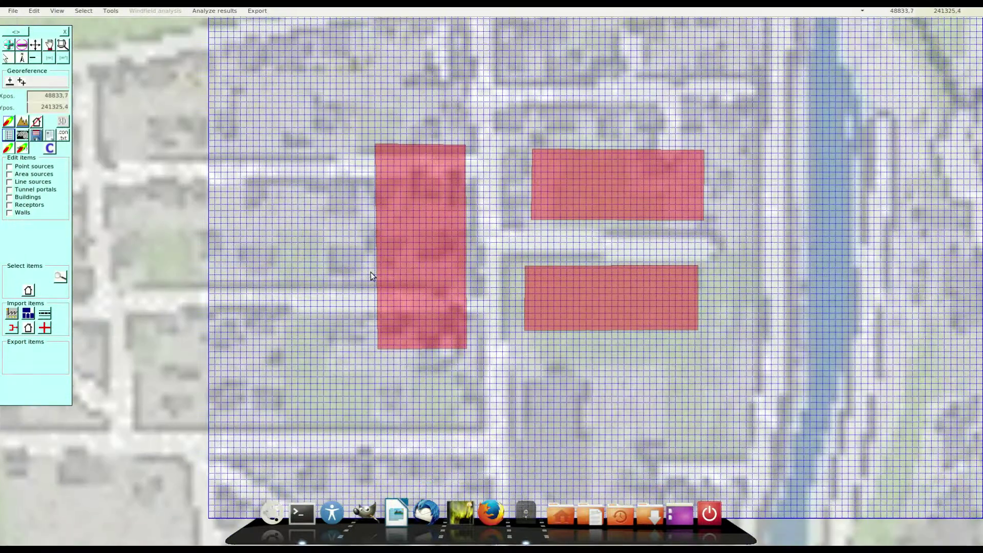
Set up a line source named Street1 with 4 m vertical extension, 6 m width and NOx emissions of 0,45 kg/h/km.
{"action": "left_click", "coordinate": [21, 182]}
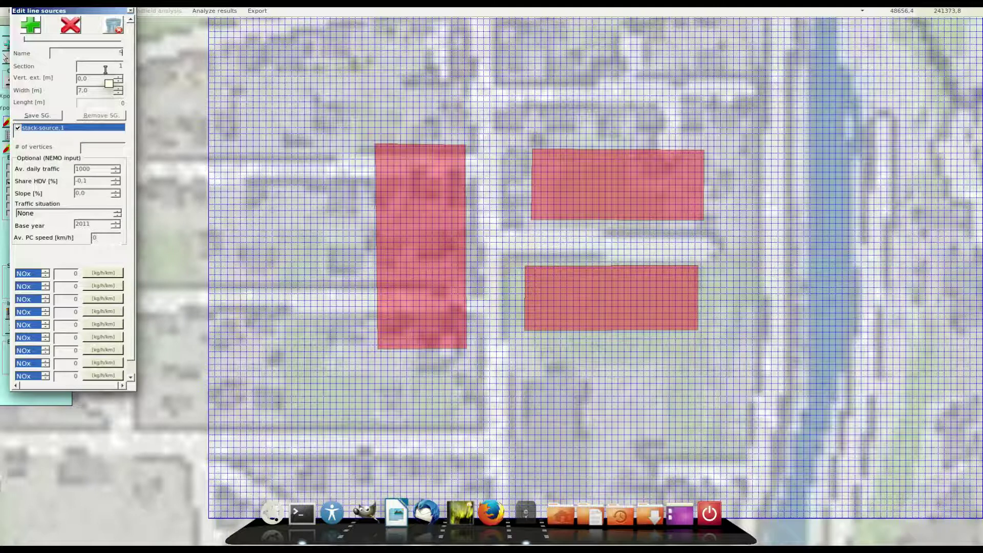
{"action": "type", "text": "Street1"}
{"action": "key", "text": "Tab"}
{"action": "left_click", "coordinate": [119, 93]}
{"action": "left_click", "coordinate": [71, 273]}
{"action": "key", "text": "BackSpace"}
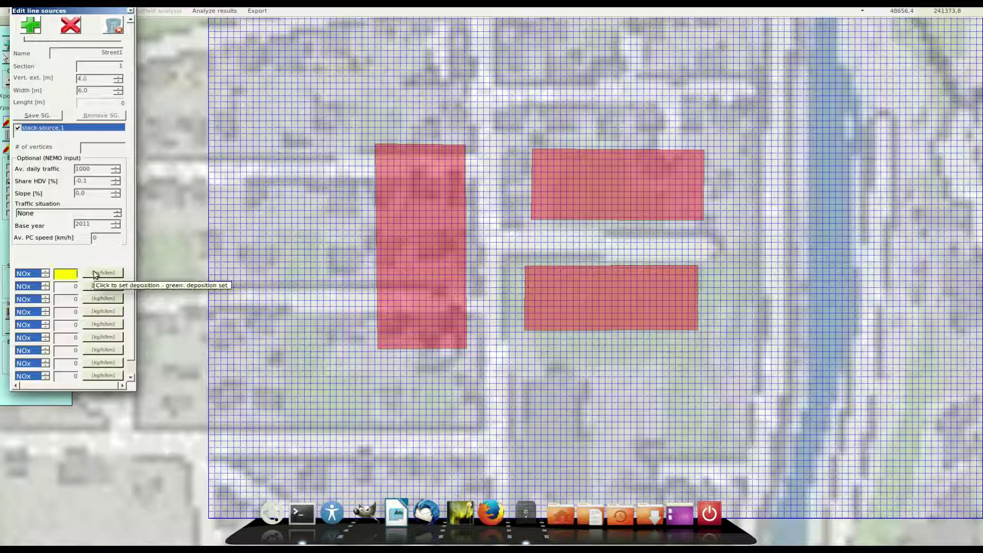
{"action": "type", "text": "0,45"}
{"action": "key", "text": "Return"}
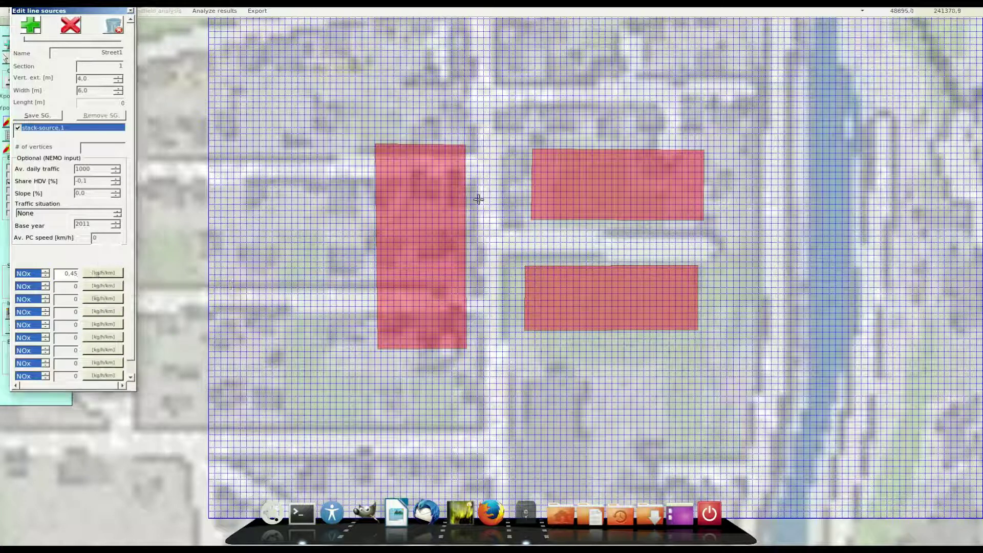
Trace Street1 about 252 m long between the two eastern buildings and south along the road, and save its source group.
{"action": "left_click", "coordinate": [712, 241]}
{"action": "left_click", "coordinate": [468, 289]}
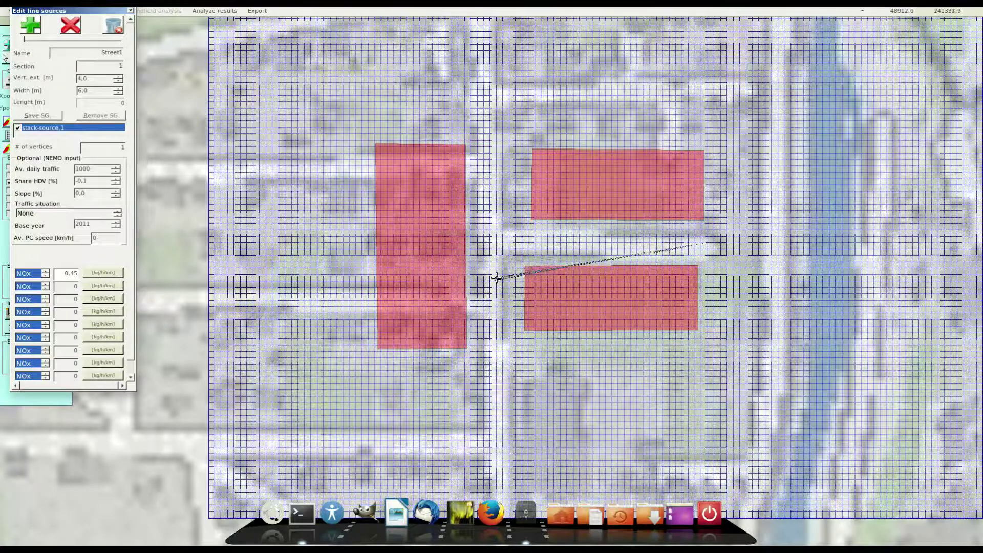
{"action": "left_click", "coordinate": [511, 241]}
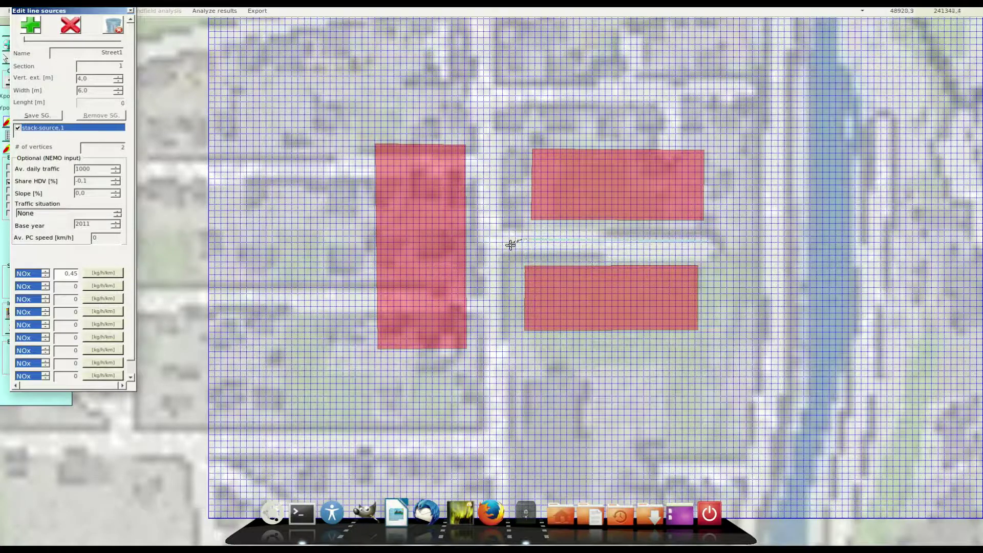
{"action": "left_click", "coordinate": [502, 254]}
{"action": "left_click", "coordinate": [496, 268]}
{"action": "left_click", "coordinate": [496, 285]}
{"action": "left_click", "coordinate": [498, 301]}
{"action": "double_click", "coordinate": [500, 442]}
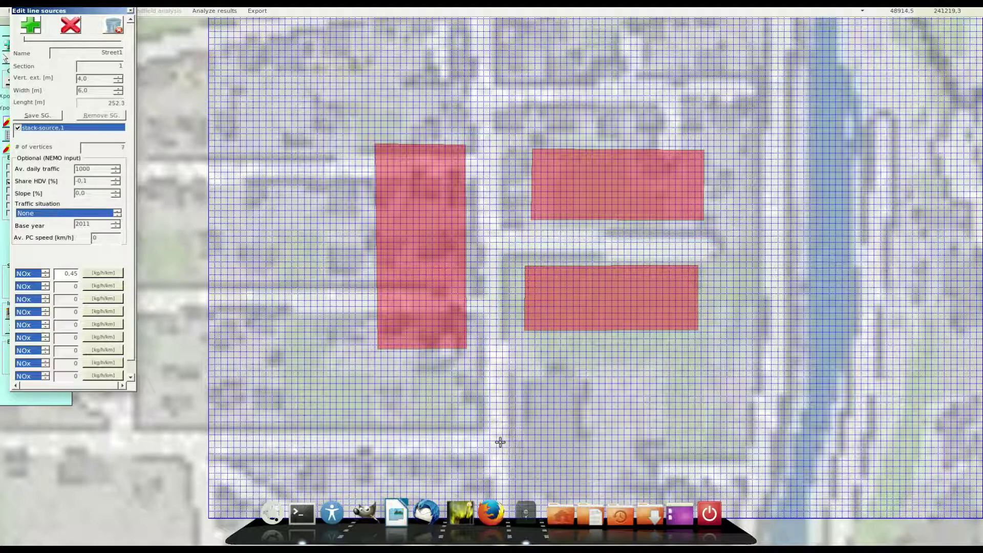
{"action": "left_click", "coordinate": [48, 117]}
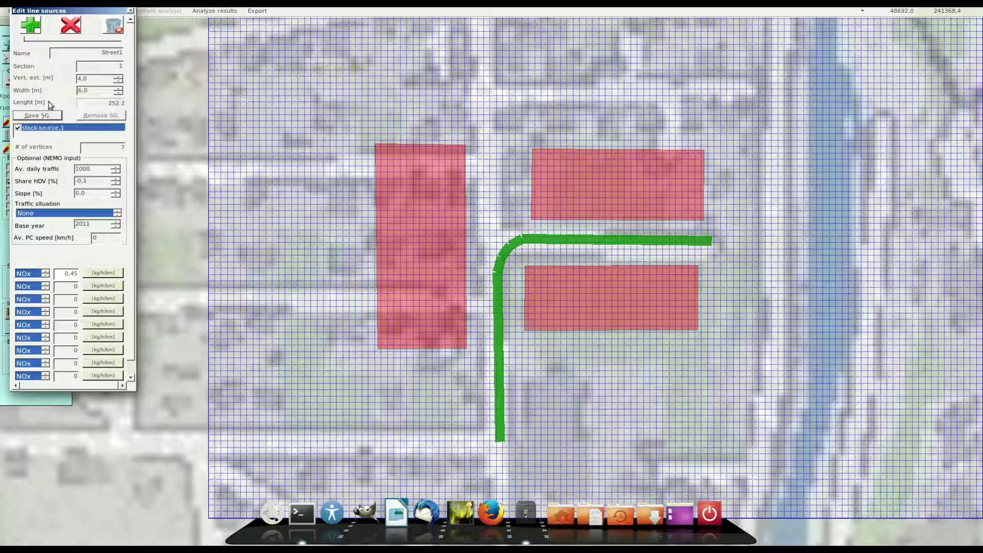
Leave line source editing and redraw the GRAL domain as a rectangle of about 540 by 384 m around the buildings and street.
{"action": "left_click_drag", "start_coordinate": [66, 11], "coordinate": [142, 20]}
{"action": "left_click", "coordinate": [9, 182]}
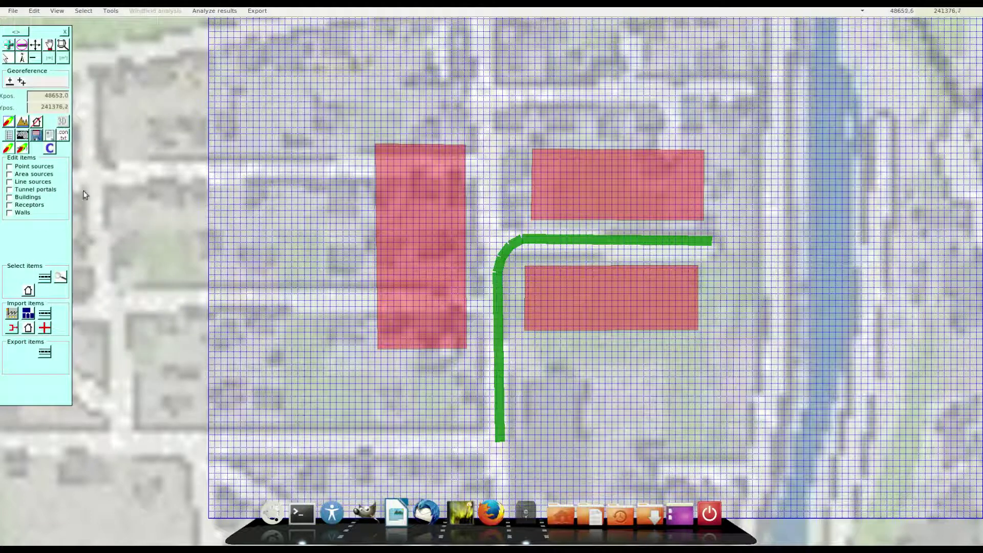
{"action": "scroll", "coordinate": [467, 279], "scroll_direction": "down", "scroll_amount": 3}
{"action": "left_click_drag", "start_coordinate": [467, 278], "coordinate": [273, 264]}
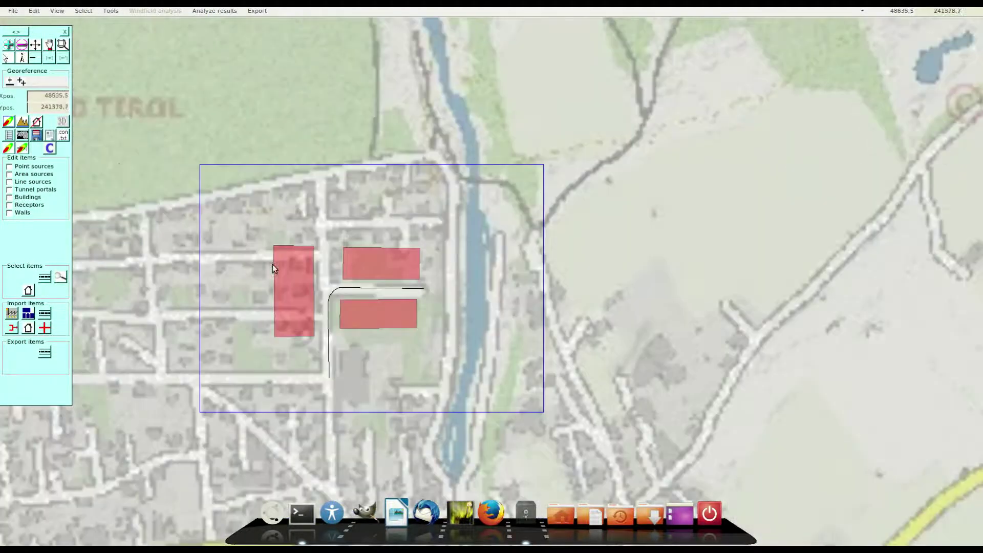
{"action": "left_click", "coordinate": [8, 123]}
{"action": "left_click_drag", "start_coordinate": [160, 144], "coordinate": [542, 416]}
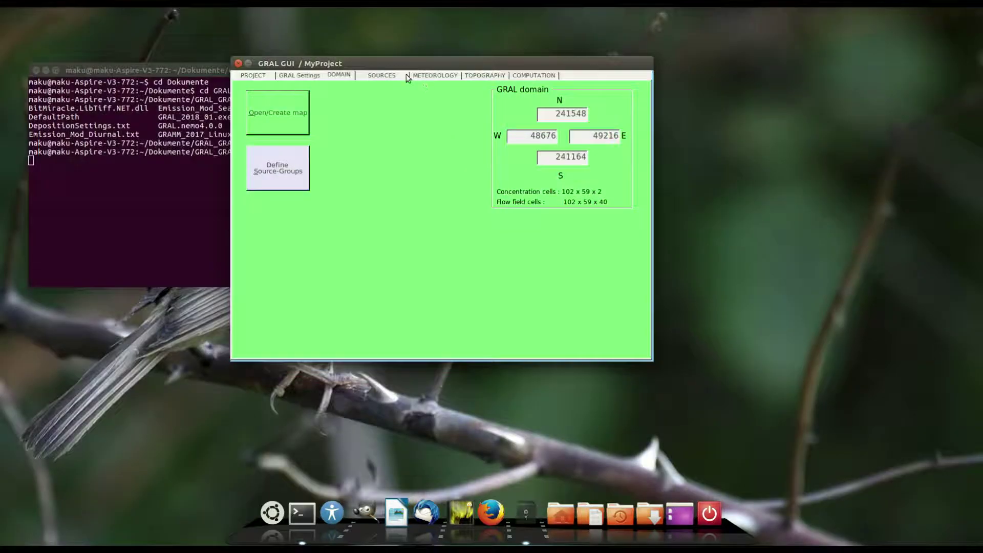
Add stack-source 1 to the source groups used for the simulation and accept its emission modulation.
{"action": "left_click", "coordinate": [407, 75]}
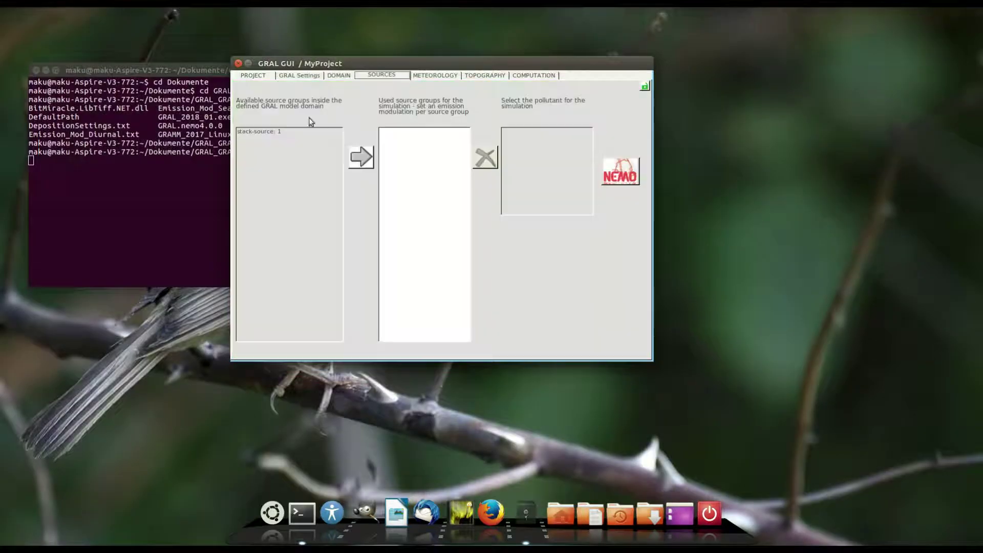
{"action": "left_click", "coordinate": [288, 132]}
{"action": "left_click", "coordinate": [361, 157]}
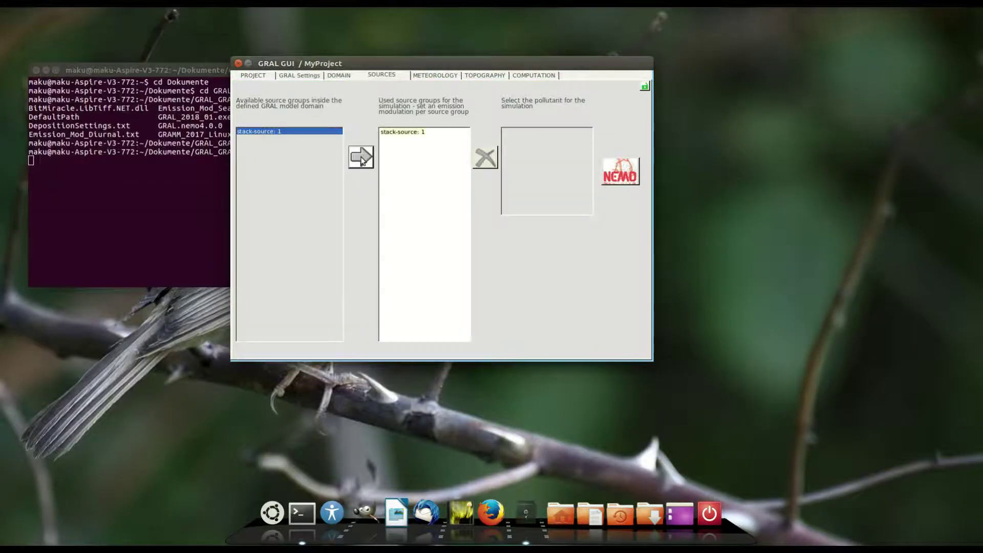
{"action": "double_click", "coordinate": [397, 133]}
{"action": "left_click", "coordinate": [628, 57]}
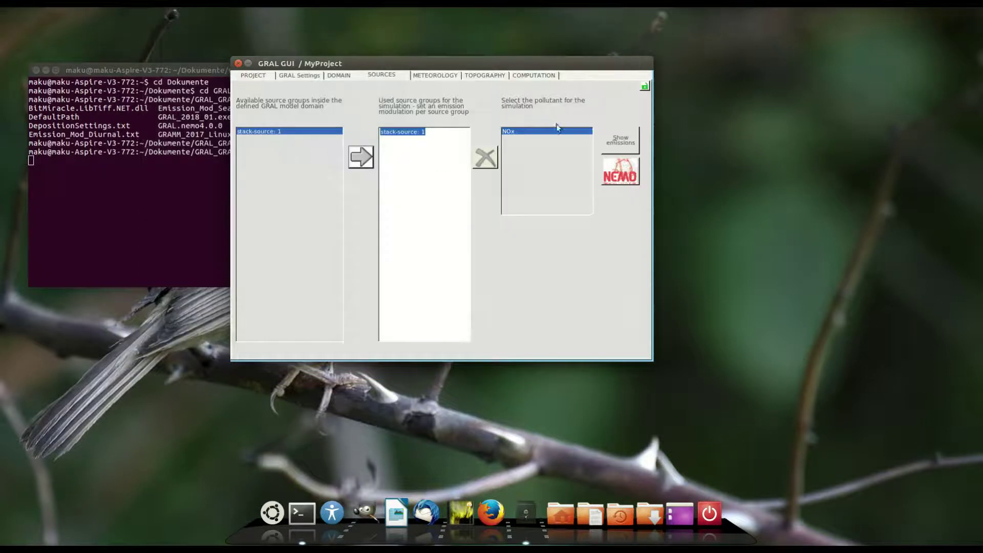
Load MyMeteo.met as meteorological data with point decimals and comma row separators, and apply the default classification settings.
{"action": "left_click", "coordinate": [435, 75]}
{"action": "left_click", "coordinate": [282, 100]}
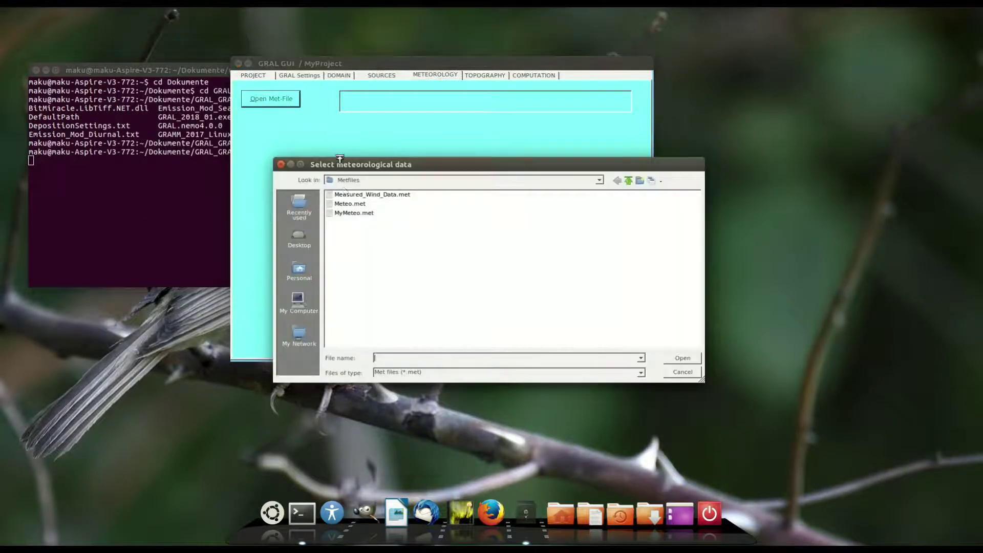
{"action": "left_click", "coordinate": [350, 203]}
{"action": "double_click", "coordinate": [351, 213]}
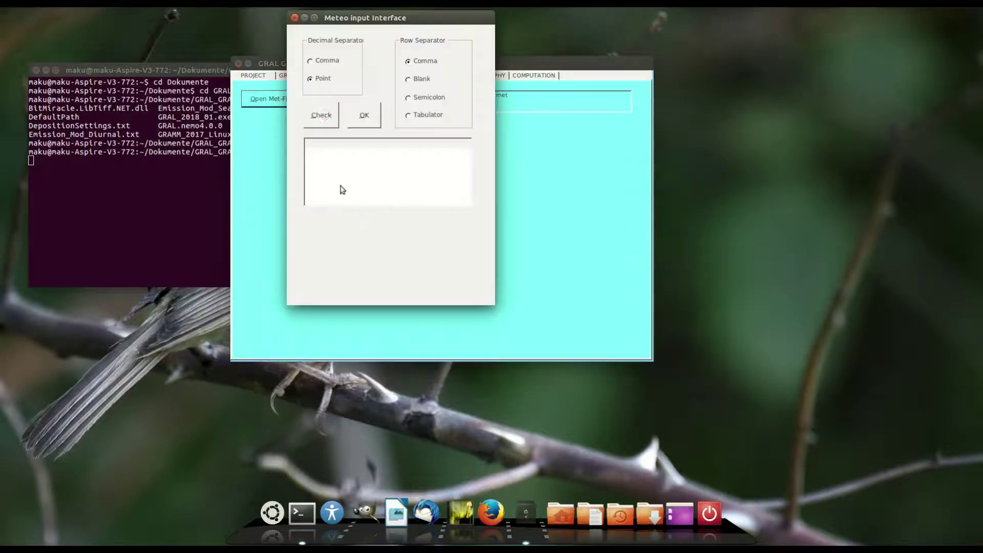
{"action": "left_click", "coordinate": [350, 120]}
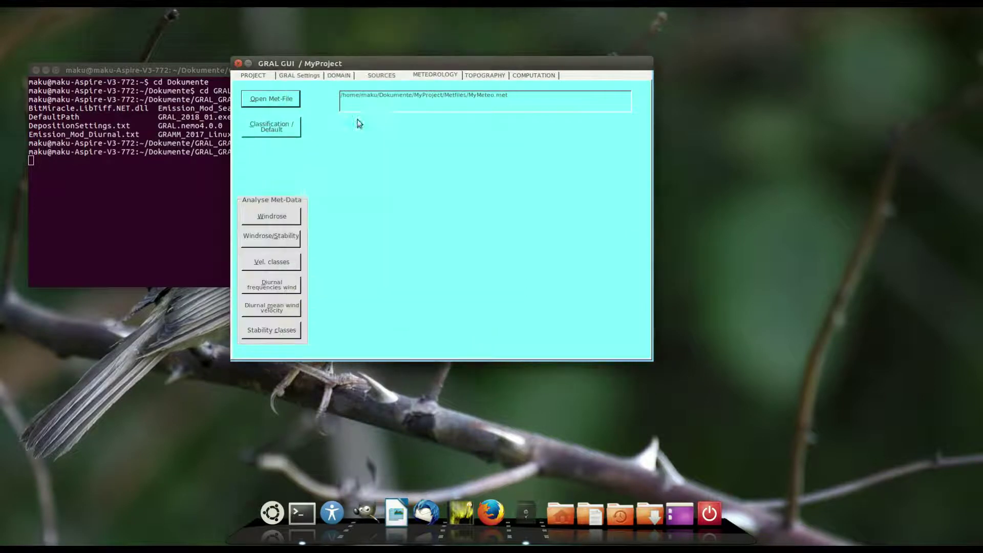
{"action": "left_click", "coordinate": [278, 130]}
{"action": "left_click", "coordinate": [466, 290]}
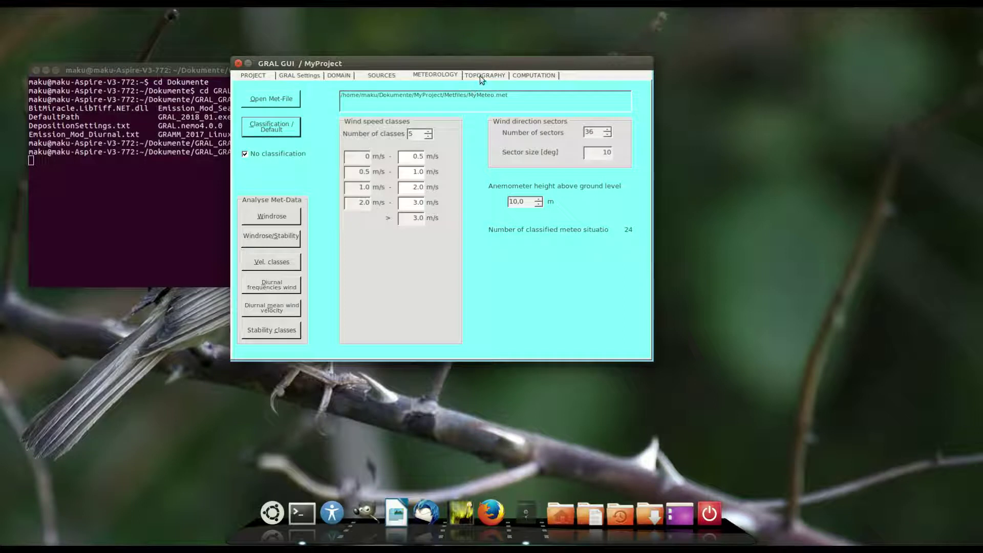
Generate the control, meteo, emission and building input files for the computation.
{"action": "left_click", "coordinate": [548, 73]}
{"action": "left_click", "coordinate": [273, 118]}
{"action": "left_click", "coordinate": [274, 137]}
{"action": "left_click", "coordinate": [275, 157]}
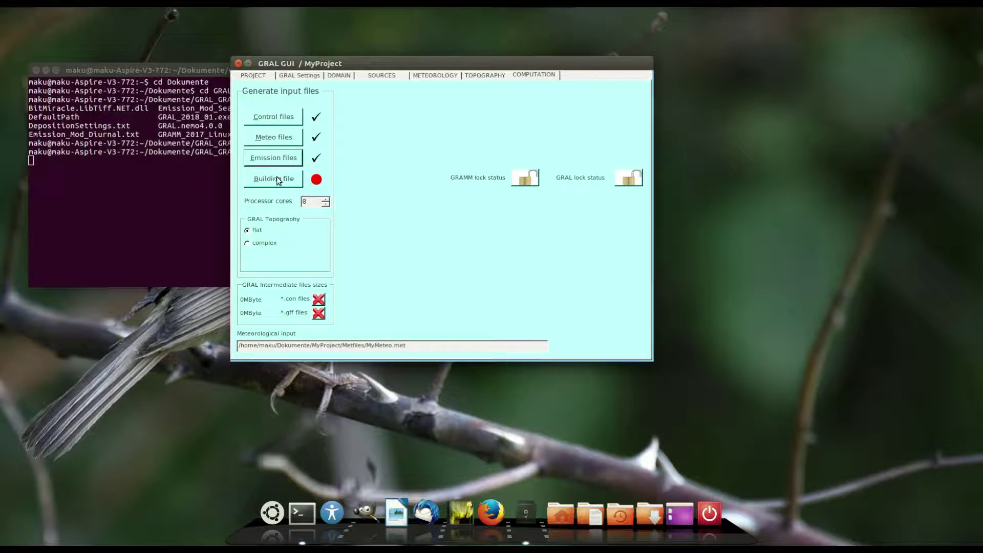
{"action": "left_click", "coordinate": [278, 181]}
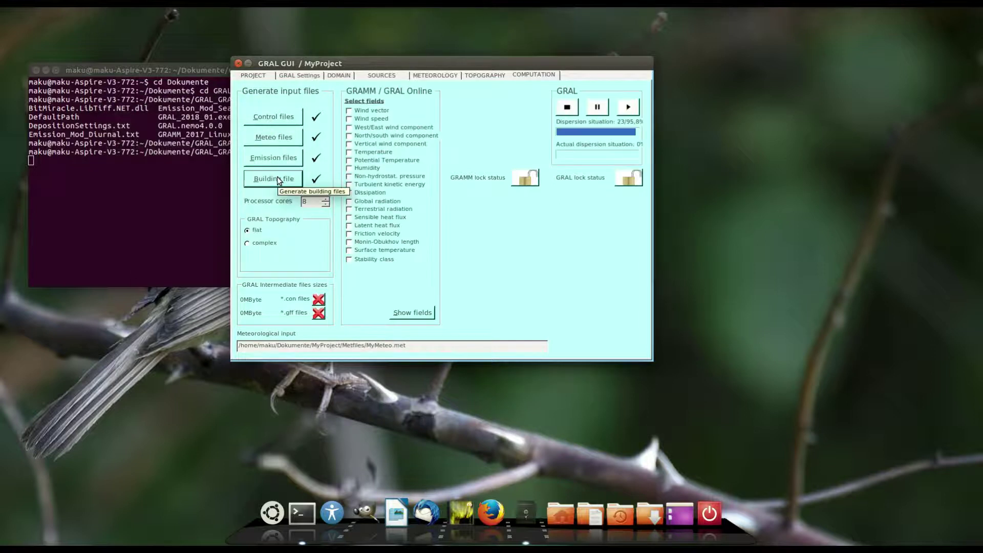
Start the GRAL simulation for the prepared project.
{"action": "left_click", "coordinate": [633, 109]}
{"action": "left_click", "coordinate": [381, 205]}
{"action": "left_click", "coordinate": [380, 205]}
{"action": "left_click", "coordinate": [664, 359]}
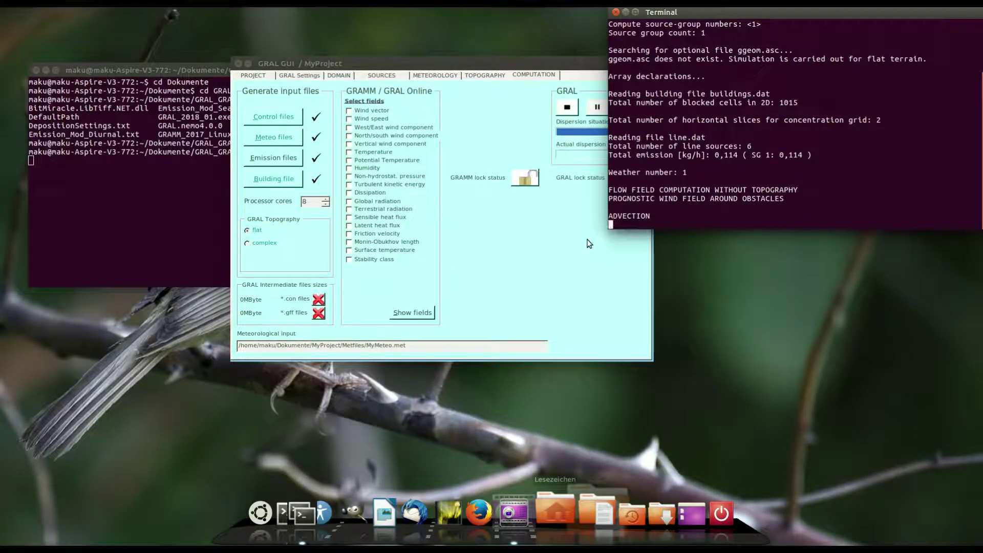
Set the processor cores to 4 and reposition the terminal window showing the simulation progress.
{"action": "left_click", "coordinate": [326, 210]}
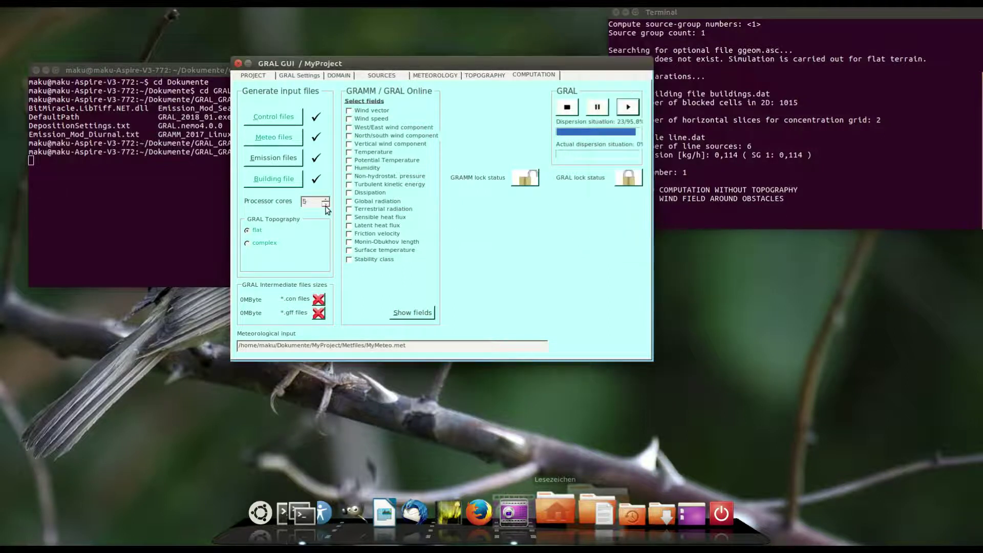
{"action": "left_click", "coordinate": [326, 205]}
{"action": "left_click_drag", "start_coordinate": [832, 19], "coordinate": [813, 40]}
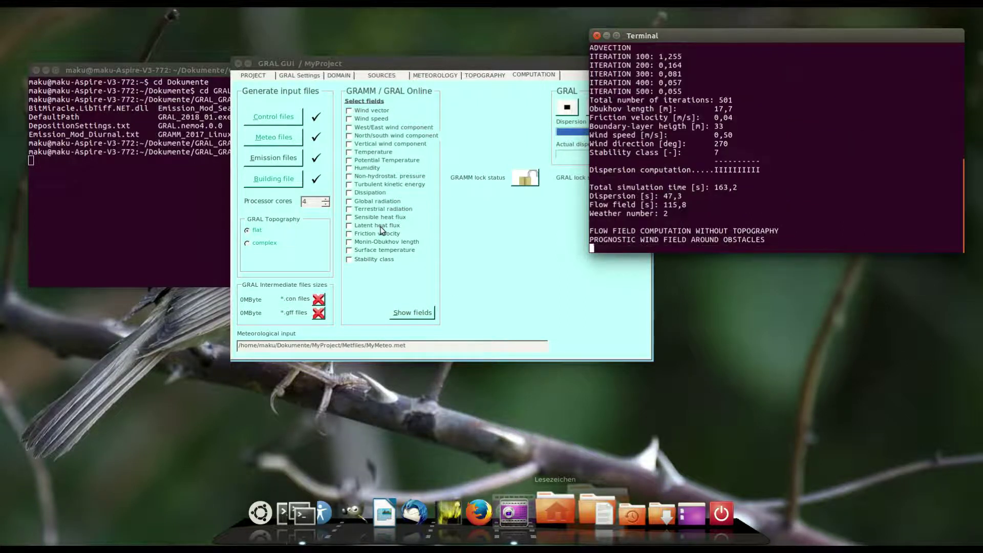
Compute mean concentrations for the 3 m horizontal slice and stack-source 1 with the result file prefix Street.
{"action": "left_click", "coordinate": [471, 75]}
{"action": "left_click", "coordinate": [537, 76]}
{"action": "left_click", "coordinate": [587, 211]}
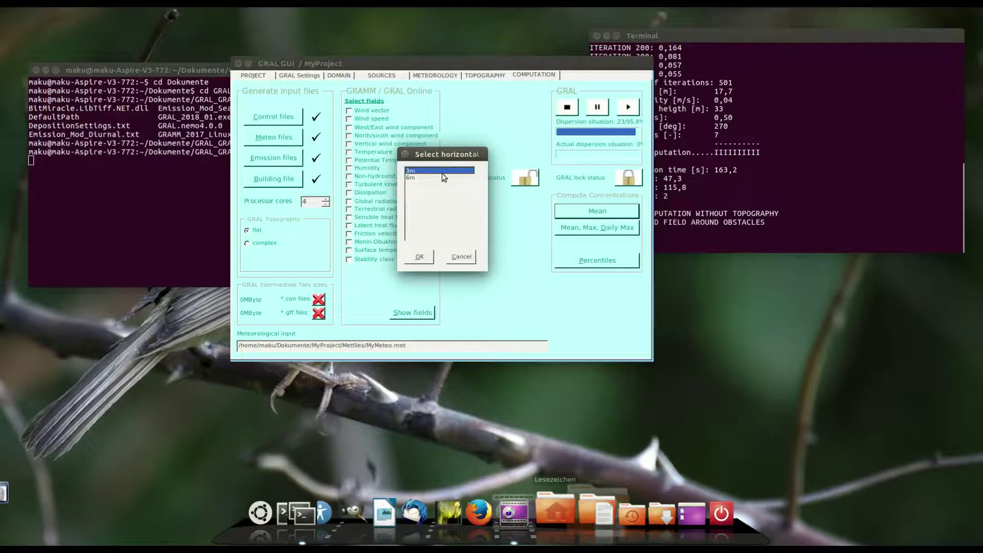
{"action": "left_click", "coordinate": [421, 257]}
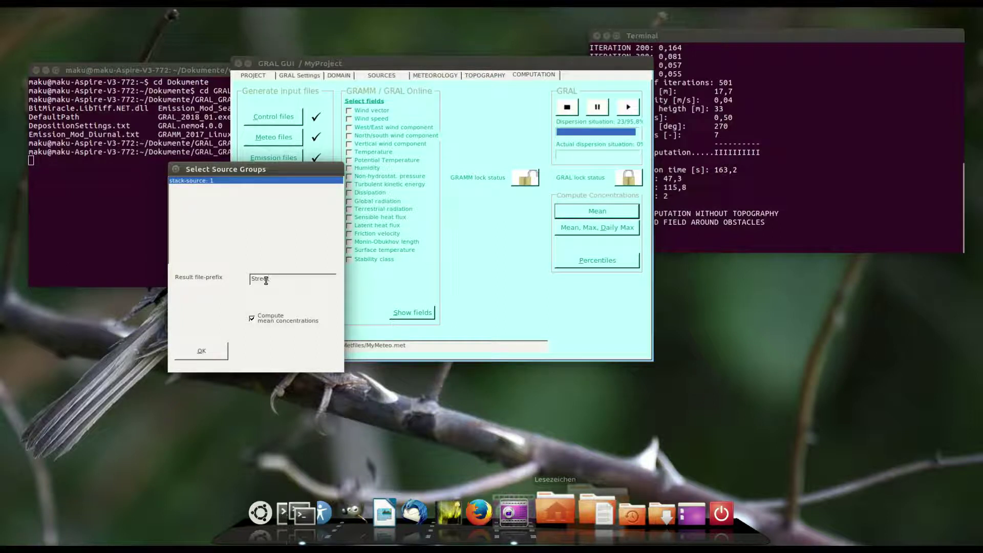
{"action": "left_click", "coordinate": [219, 350]}
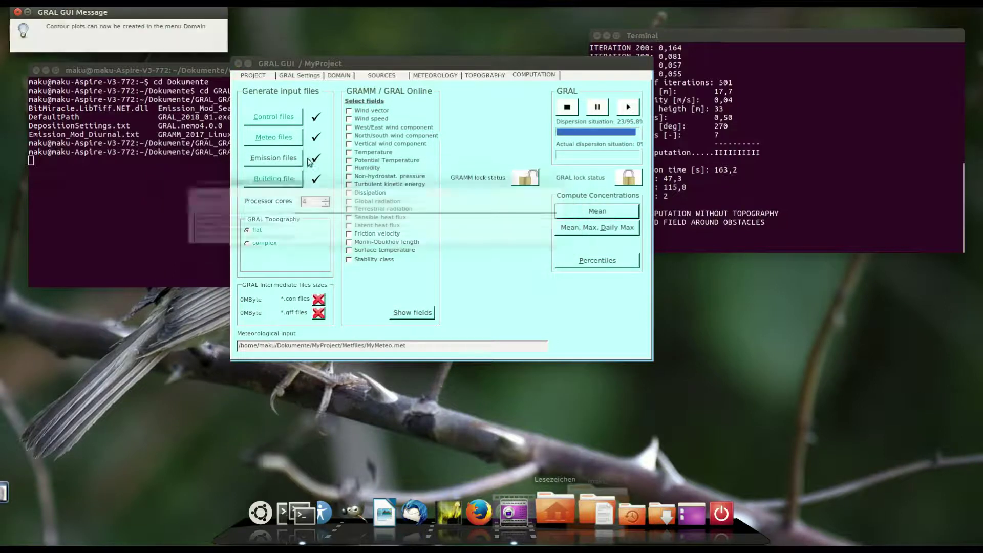
Open the domain map and create a contour map of the building heights from building_heights.txt in the Computation folder.
{"action": "left_click", "coordinate": [338, 77]}
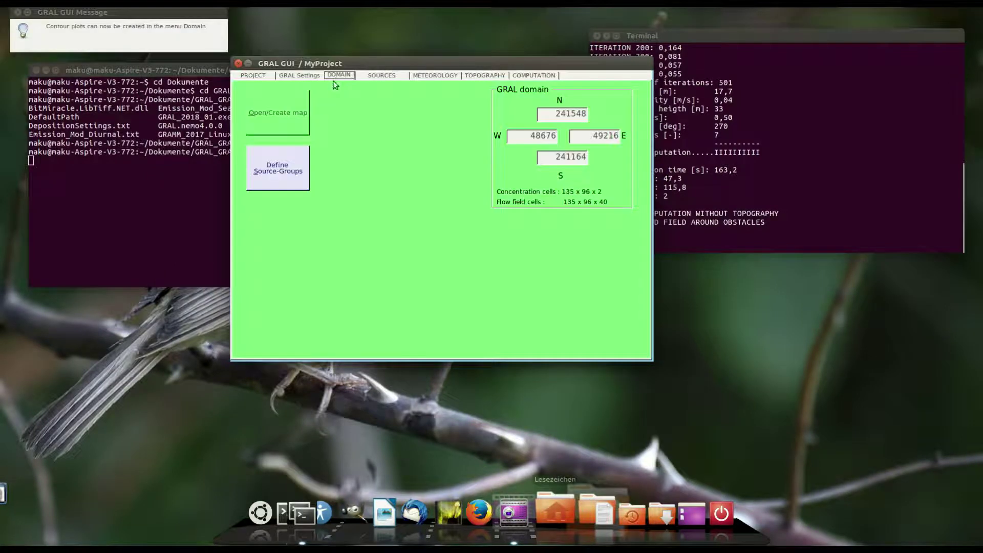
{"action": "left_click", "coordinate": [303, 110]}
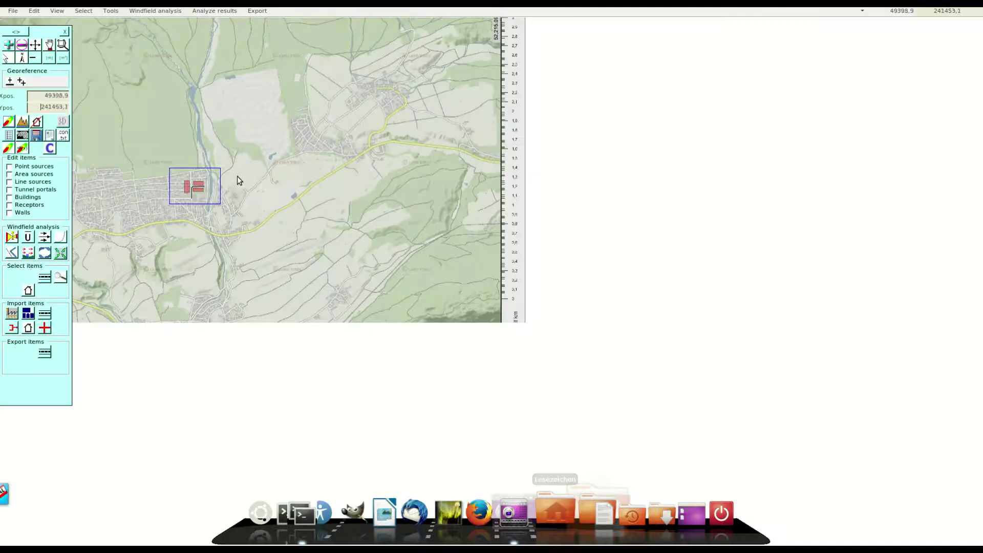
{"action": "scroll", "coordinate": [557, 291], "scroll_direction": "up", "scroll_amount": 1}
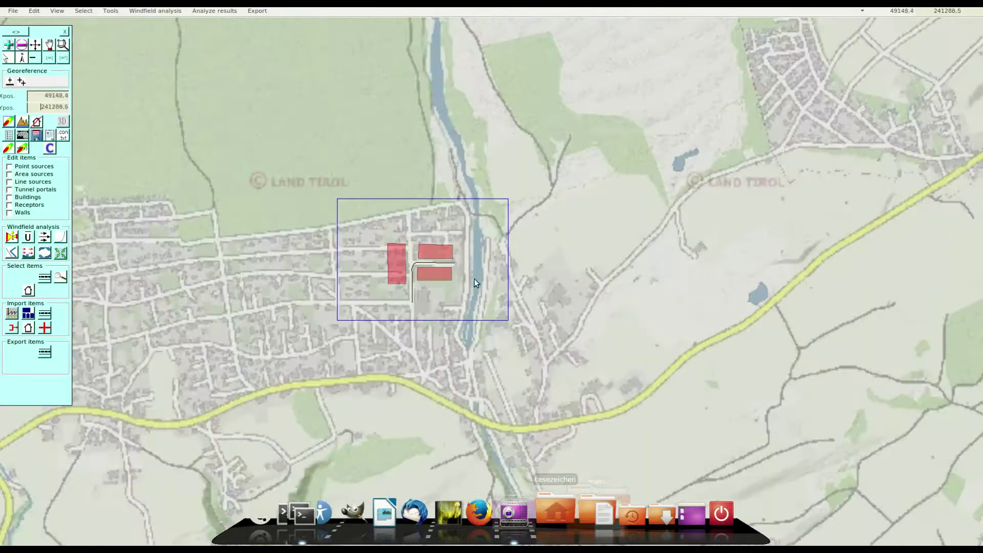
{"action": "scroll", "coordinate": [420, 270], "scroll_direction": "up", "scroll_amount": 1}
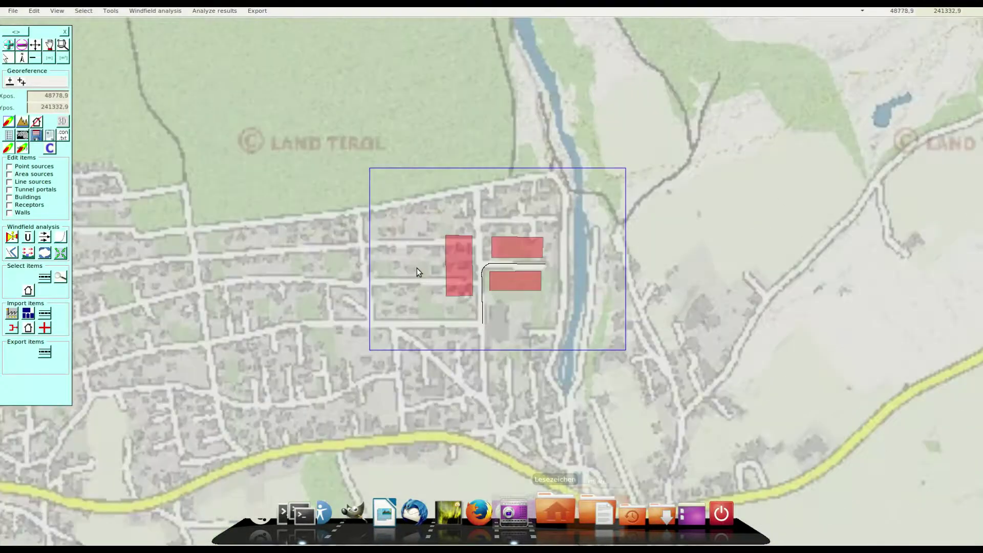
{"action": "left_click", "coordinate": [9, 149]}
{"action": "left_click", "coordinate": [628, 181]}
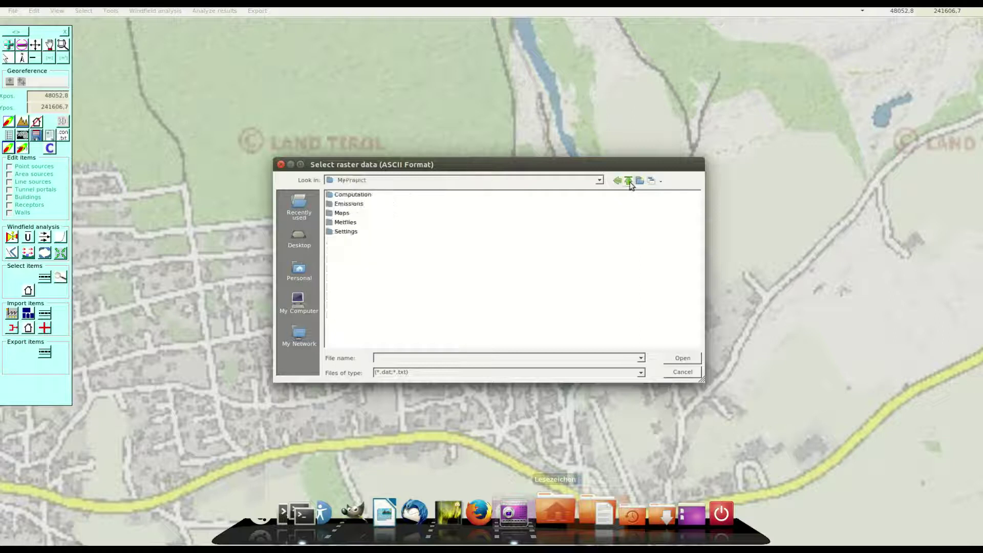
{"action": "double_click", "coordinate": [368, 197]}
{"action": "left_click", "coordinate": [368, 195]}
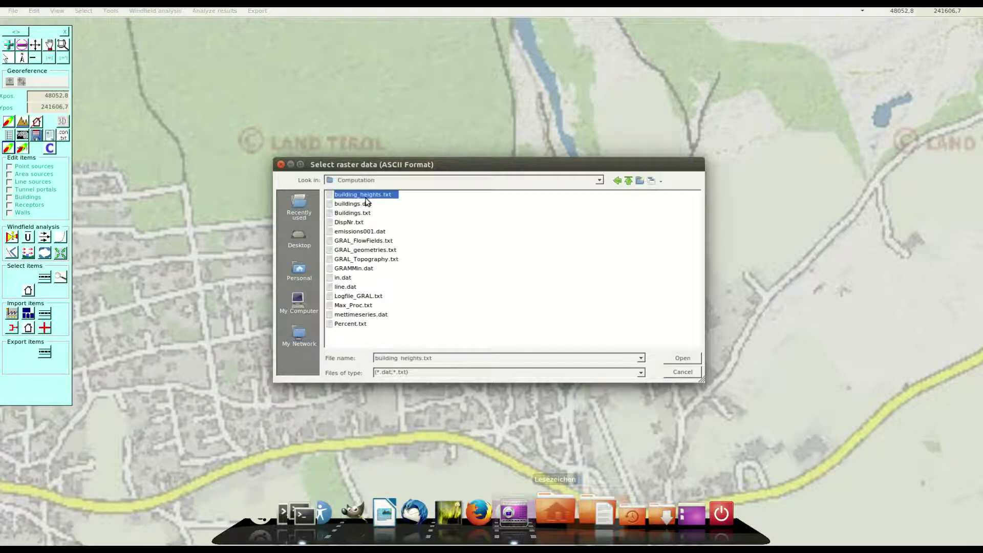
{"action": "left_click", "coordinate": [682, 359]}
{"action": "scroll", "coordinate": [507, 274], "scroll_direction": "up", "scroll_amount": 1}
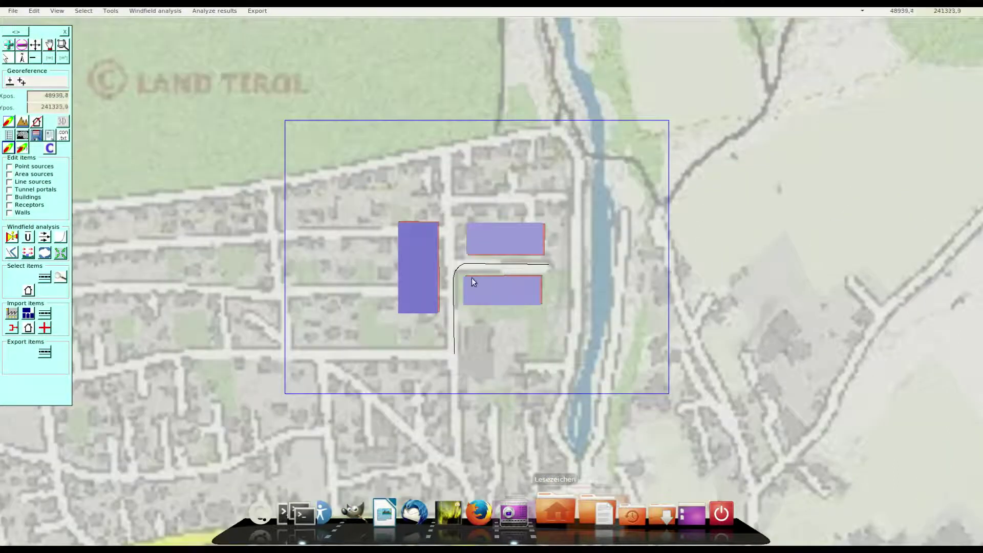
{"action": "scroll", "coordinate": [459, 286], "scroll_direction": "up", "scroll_amount": 1}
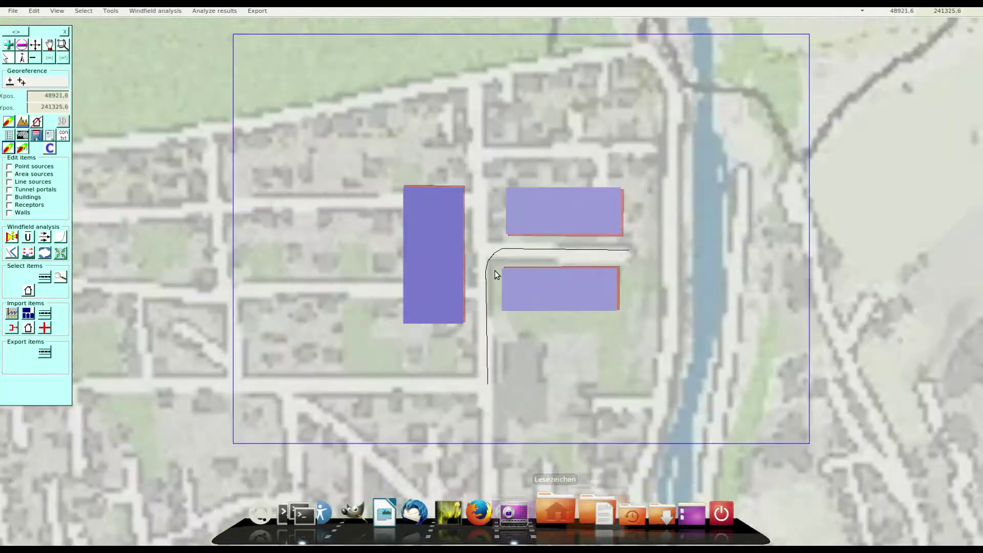
{"action": "scroll", "coordinate": [494, 270], "scroll_direction": "up", "scroll_amount": 1}
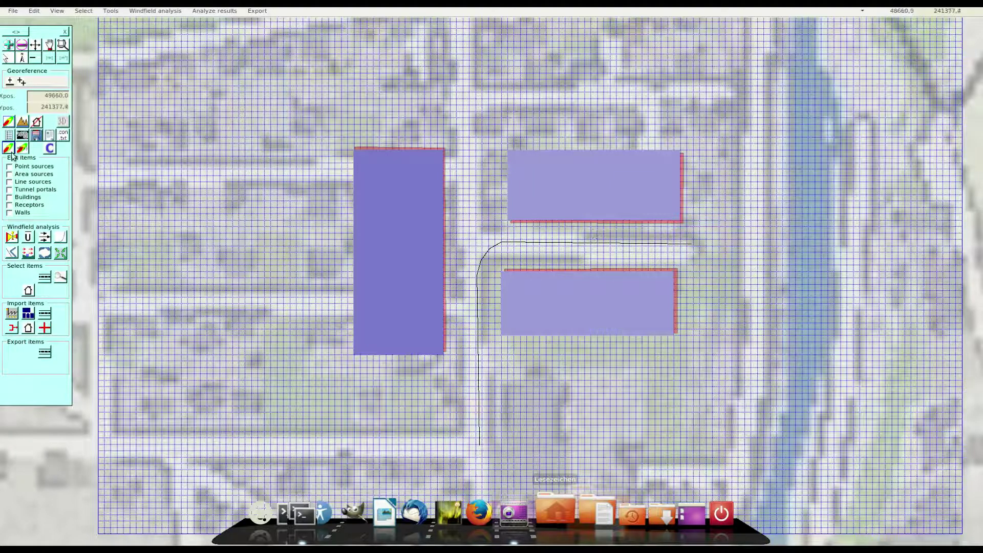
Turn off the raster display for the GRAL domain in its layout settings and apply the change.
{"action": "left_click", "coordinate": [9, 135]}
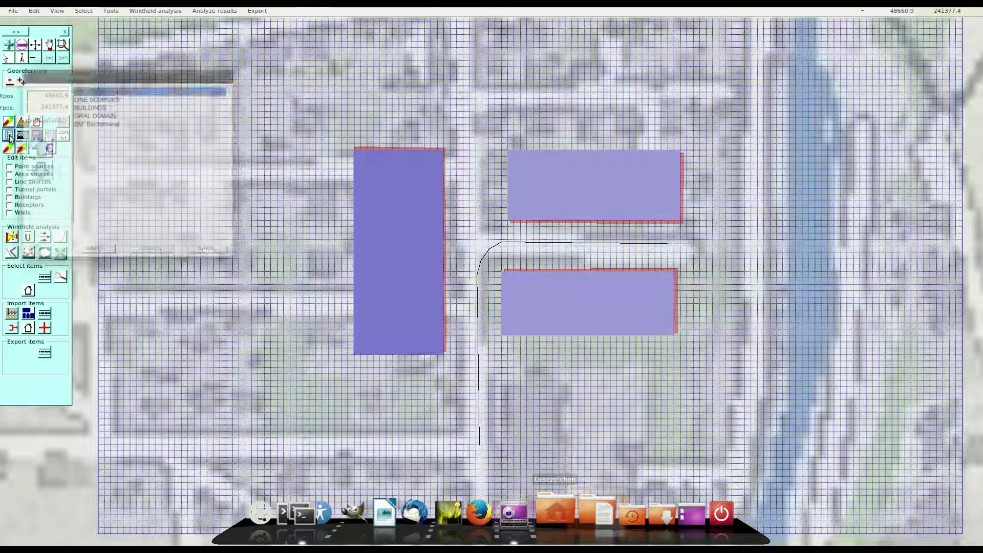
{"action": "left_click", "coordinate": [108, 115]}
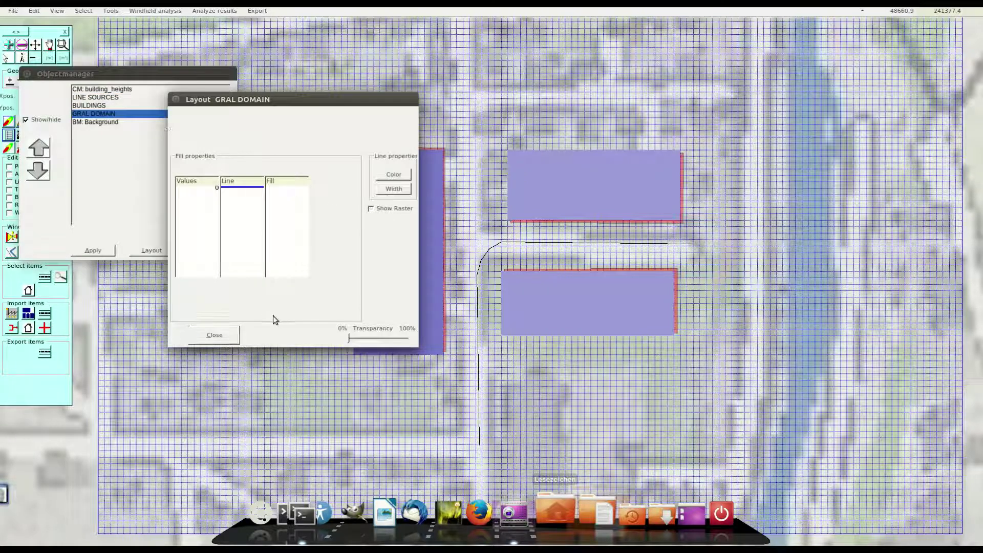
{"action": "left_click", "coordinate": [233, 337]}
{"action": "left_click", "coordinate": [105, 251]}
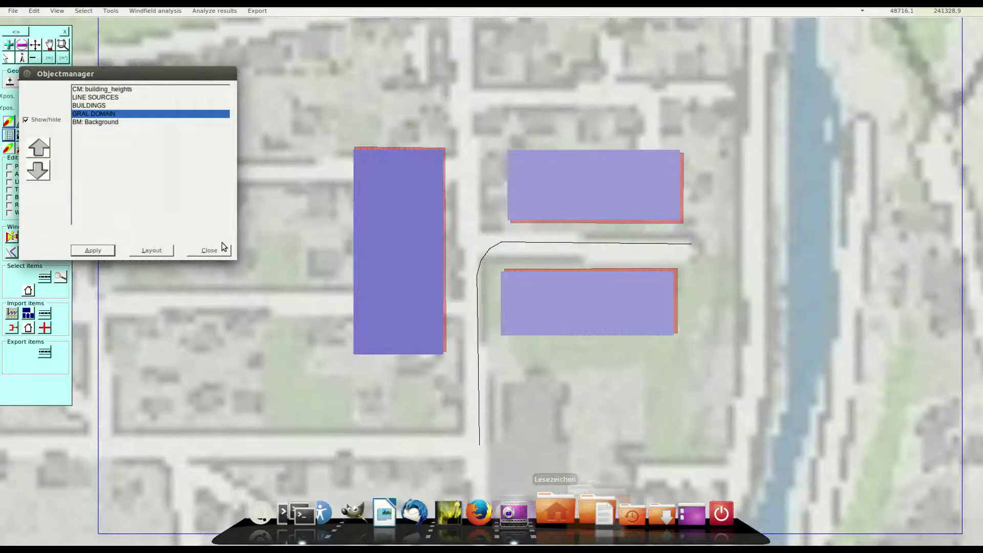
{"action": "left_click", "coordinate": [213, 253]}
Create a contour map from the concentration result file Mean_Street_NOx_total_3m.txt.
{"action": "left_click", "coordinate": [8, 149]}
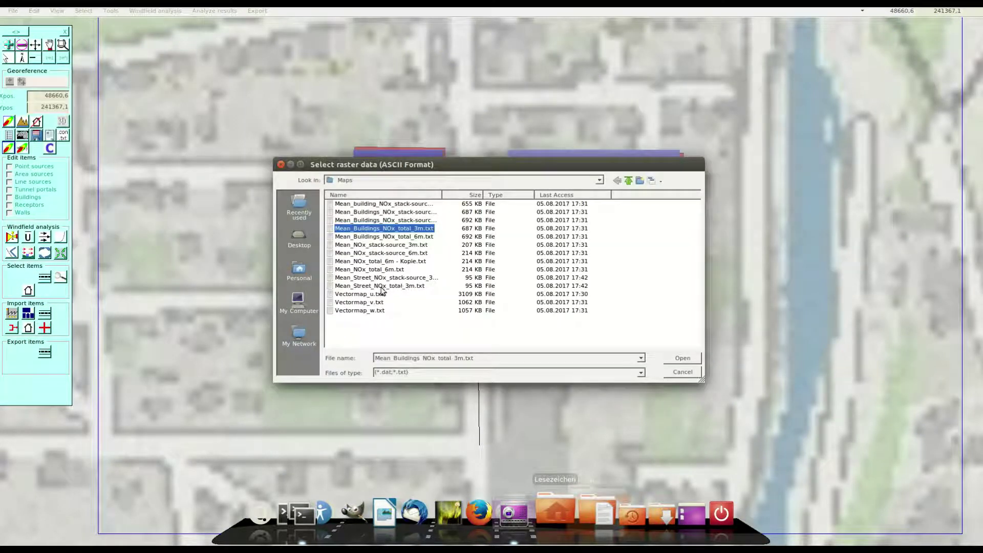
{"action": "left_click", "coordinate": [382, 286]}
{"action": "left_click", "coordinate": [683, 359]}
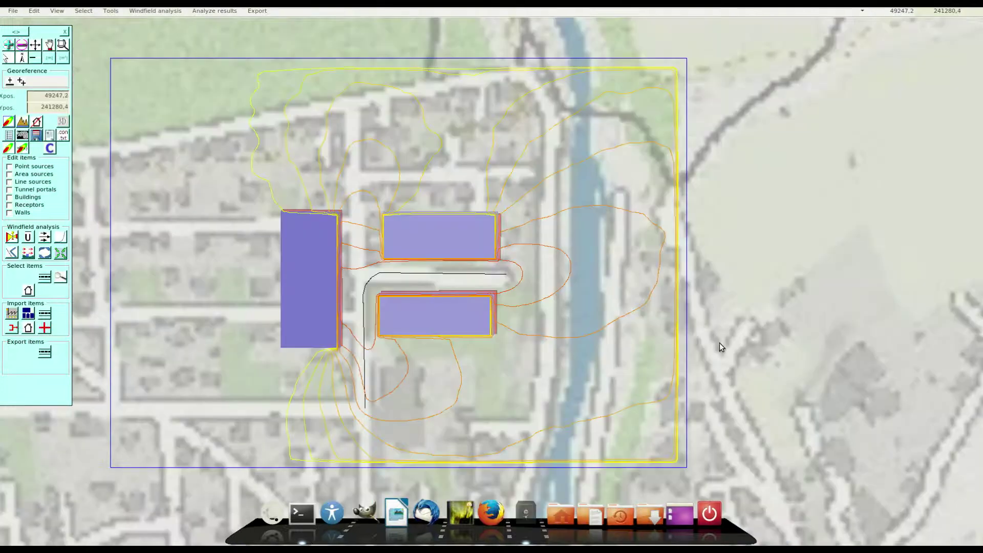
Give the Mean_Street_NOx_total_3m contour map default interval values and show its labels with a label distance of 150 m.
{"action": "left_click", "coordinate": [9, 135]}
{"action": "left_click", "coordinate": [152, 251]}
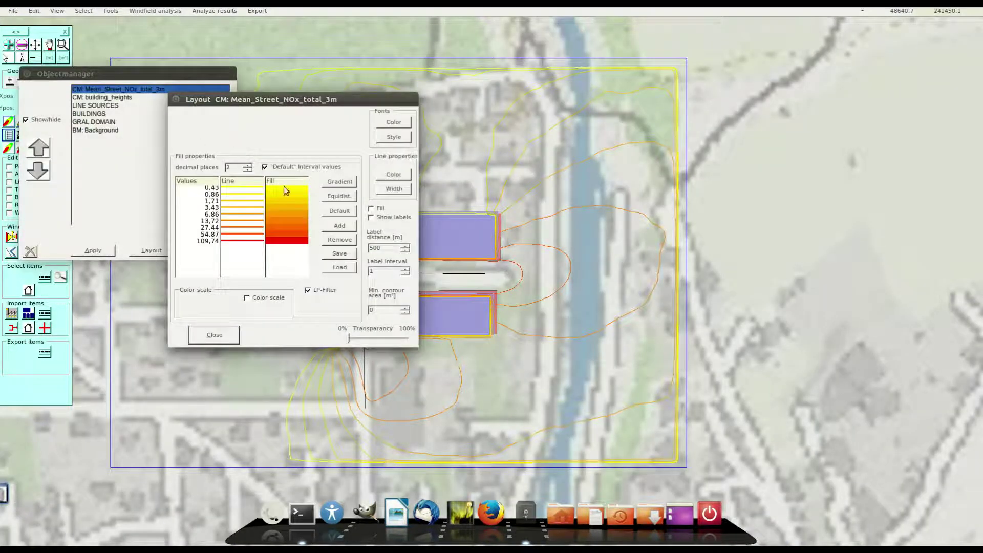
{"action": "left_click", "coordinate": [342, 214]}
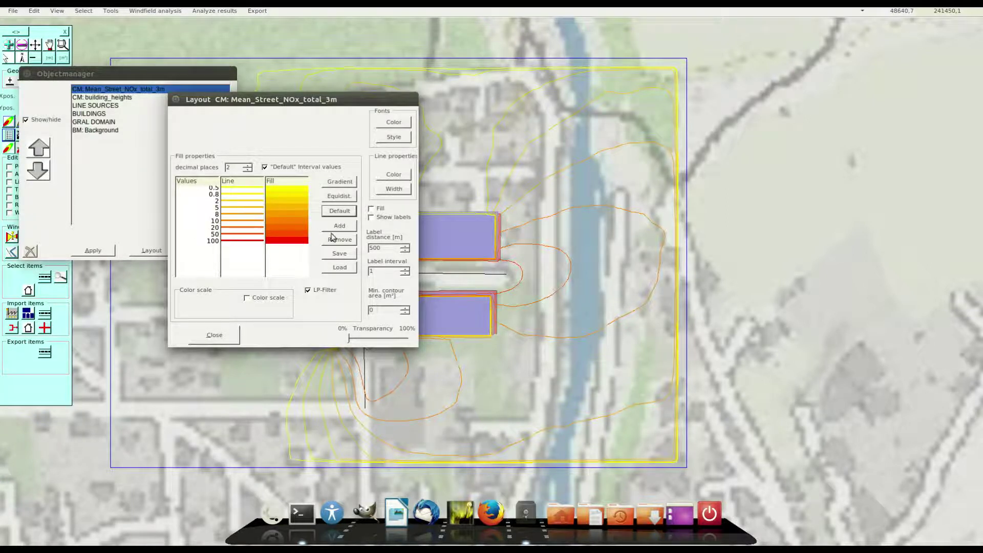
{"action": "left_click", "coordinate": [371, 217]}
{"action": "type", "text": "150"}
{"action": "left_click", "coordinate": [214, 335]}
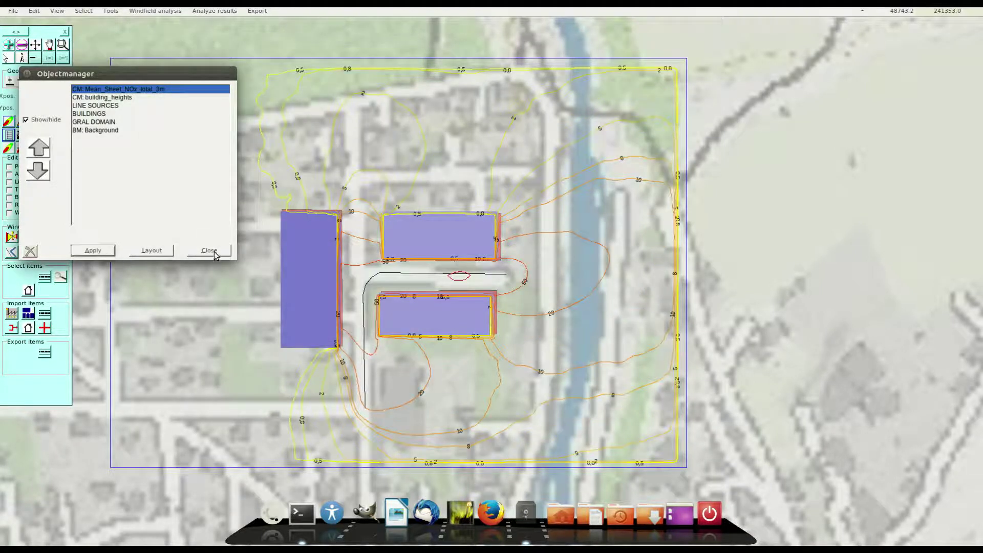
Finish the completed GRAL simulation run and close its terminal window.
{"action": "left_click", "coordinate": [217, 250]}
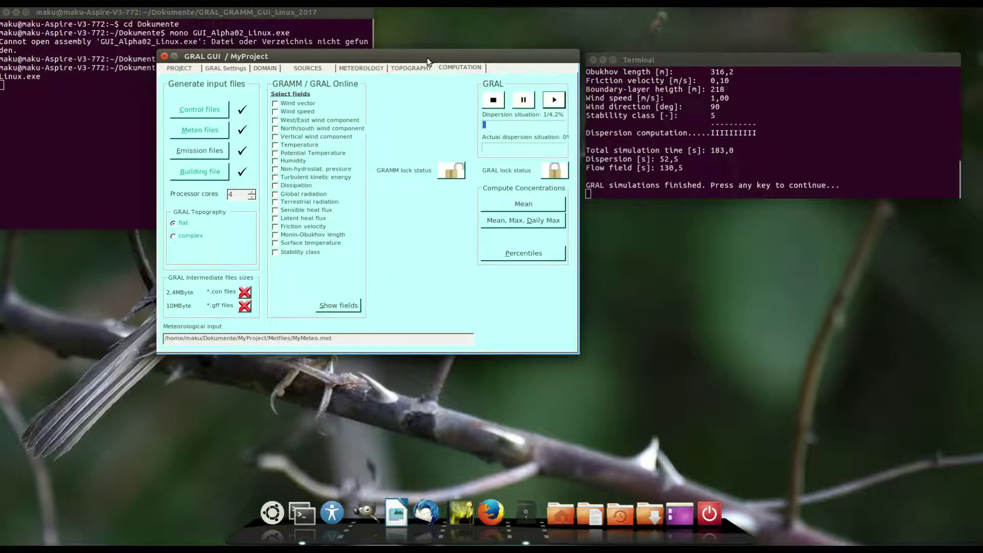
{"action": "left_click", "coordinate": [679, 106]}
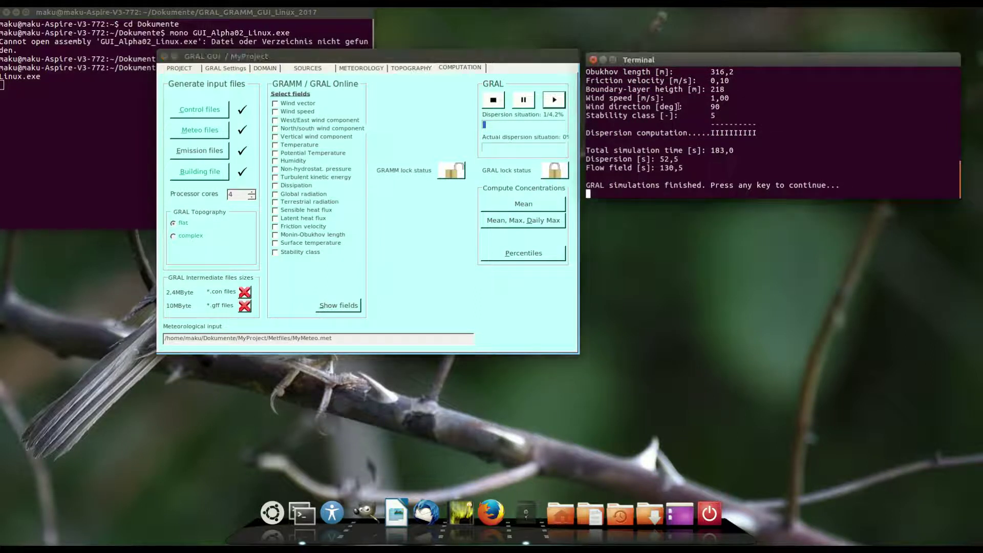
{"action": "key", "text": "Return"}
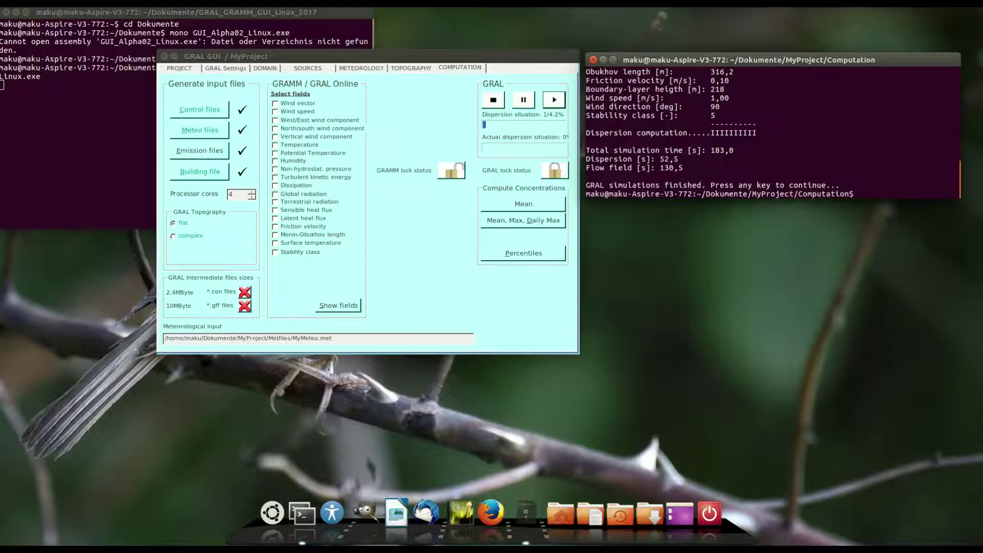
{"action": "left_click", "coordinate": [593, 59]}
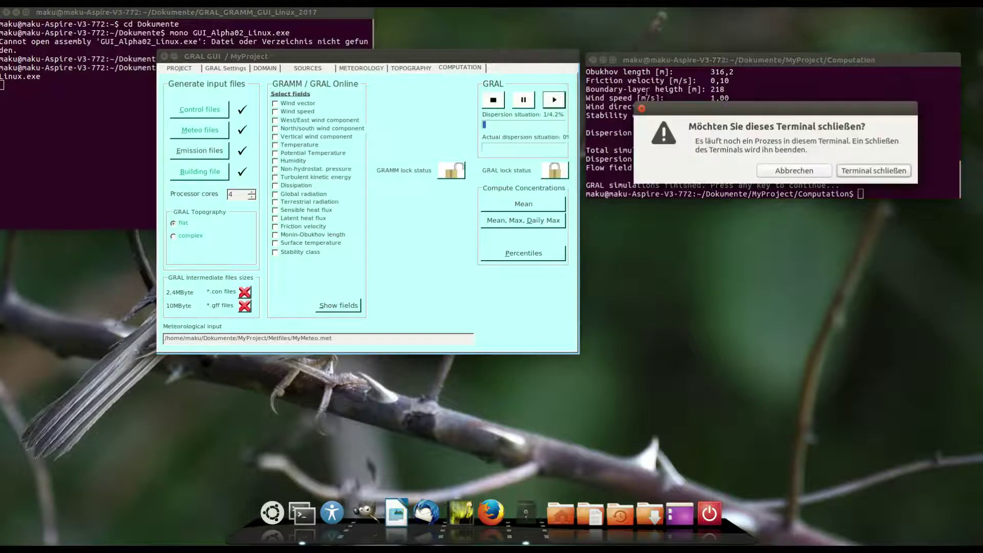
{"action": "left_click", "coordinate": [872, 163]}
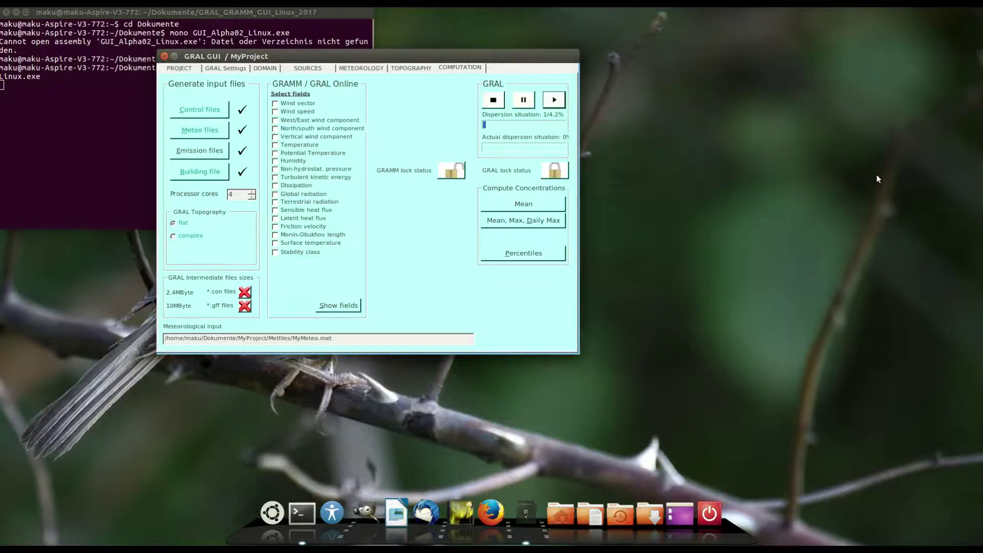
Compute the mean concentrations for the 3 m horizontal slice and the listed source group with the result file prefix Street.
{"action": "left_click", "coordinate": [538, 205]}
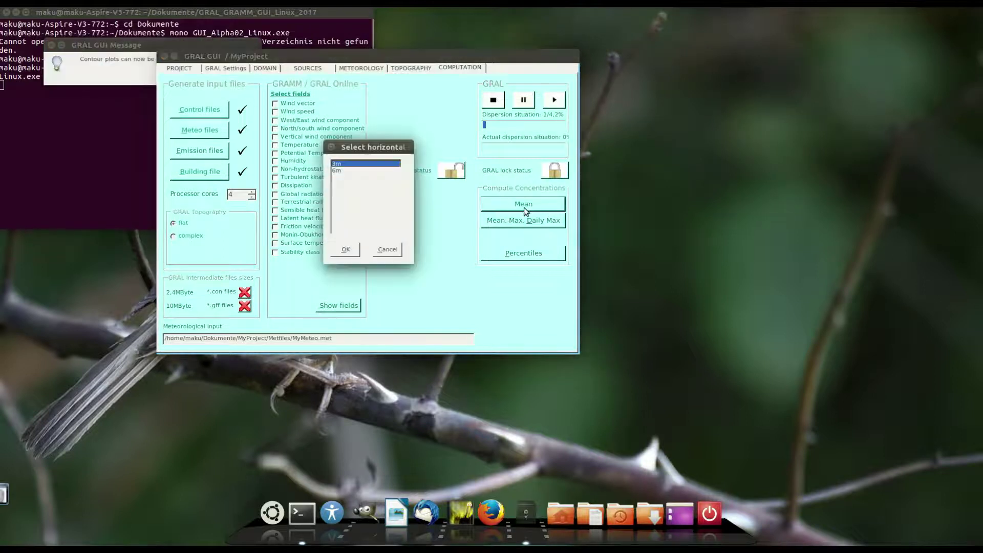
{"action": "left_click", "coordinate": [344, 251]}
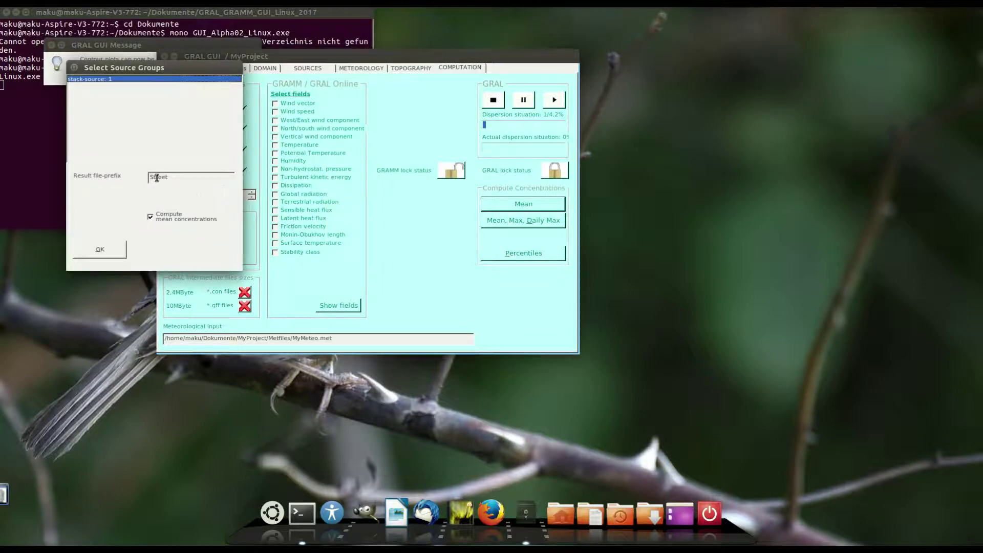
{"action": "left_click", "coordinate": [100, 250]}
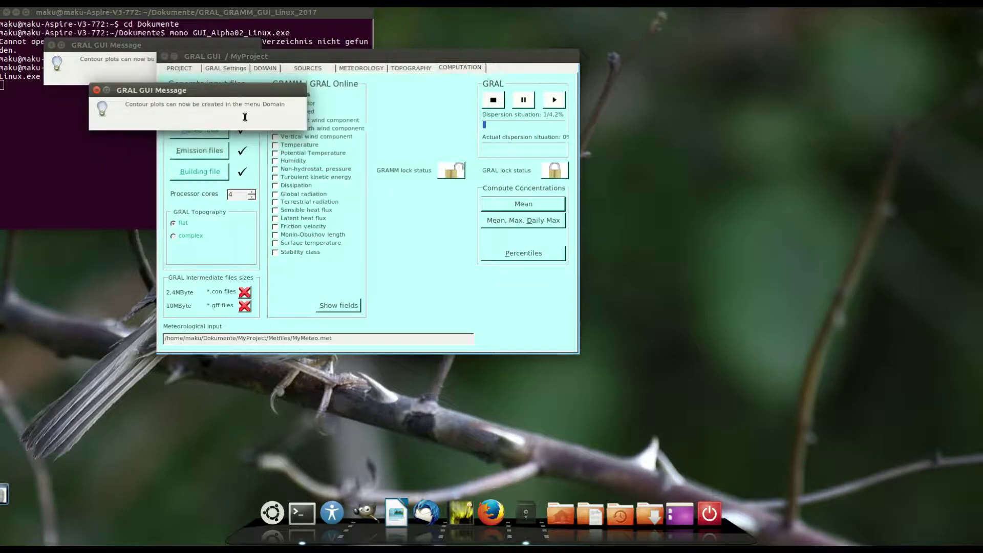
Open the domain map and examine the NOx contours around the buildings and the street line source.
{"action": "left_click", "coordinate": [260, 68]}
{"action": "left_click", "coordinate": [225, 107]}
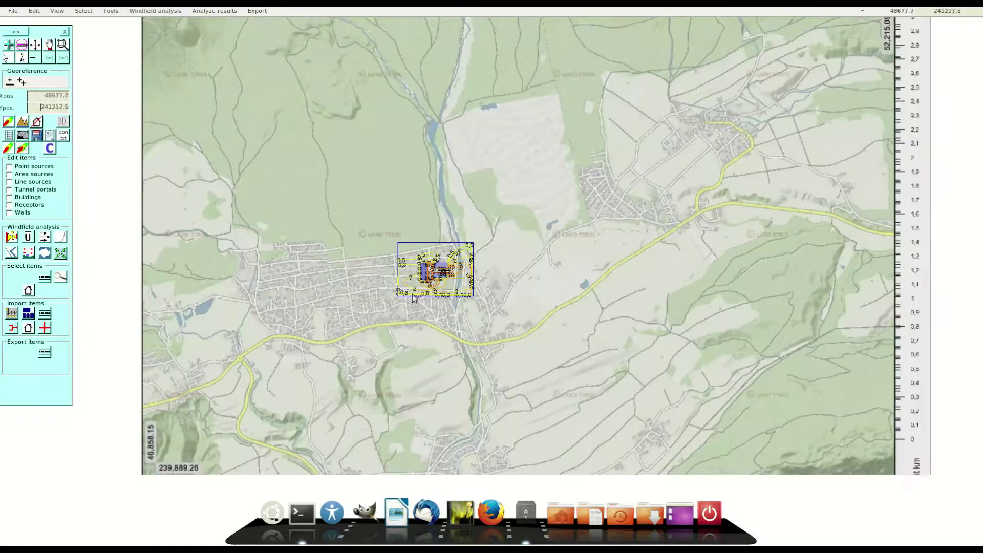
{"action": "scroll", "coordinate": [433, 300], "scroll_direction": "up", "scroll_amount": 2}
{"action": "scroll", "coordinate": [478, 265], "scroll_direction": "up", "scroll_amount": 4}
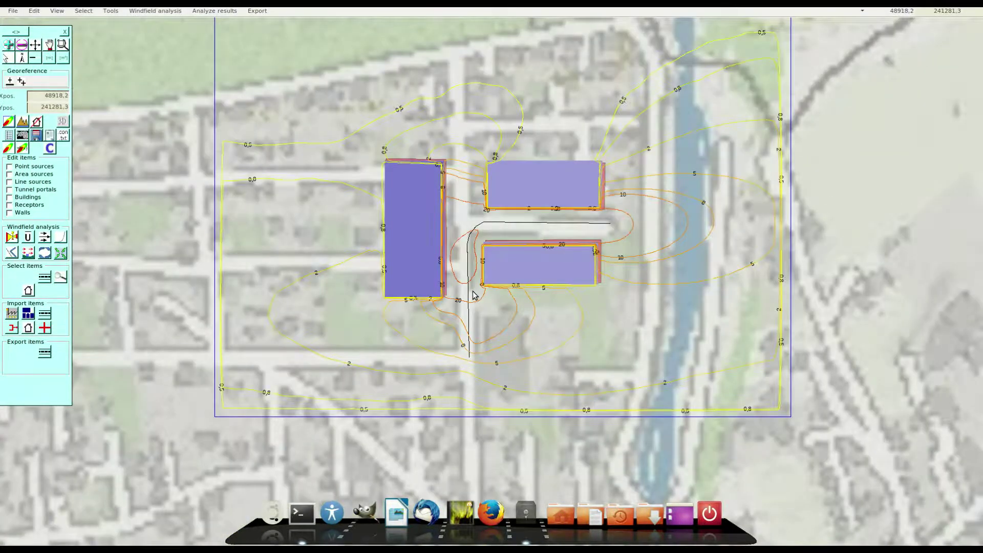
{"action": "scroll", "coordinate": [472, 294], "scroll_direction": "up", "scroll_amount": 1}
{"action": "scroll", "coordinate": [438, 308], "scroll_direction": "up", "scroll_amount": 1}
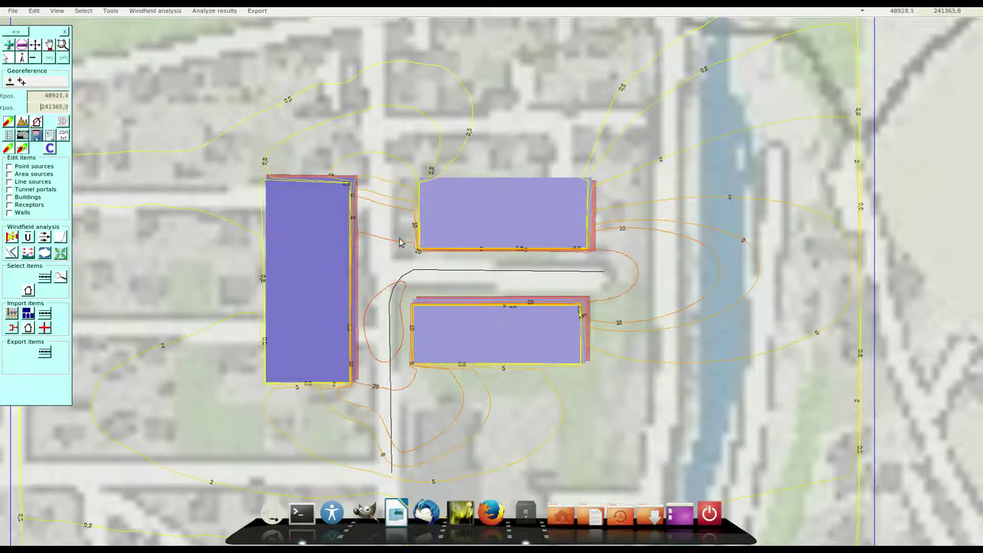
{"action": "left_click_drag", "start_coordinate": [397, 247], "coordinate": [414, 235]}
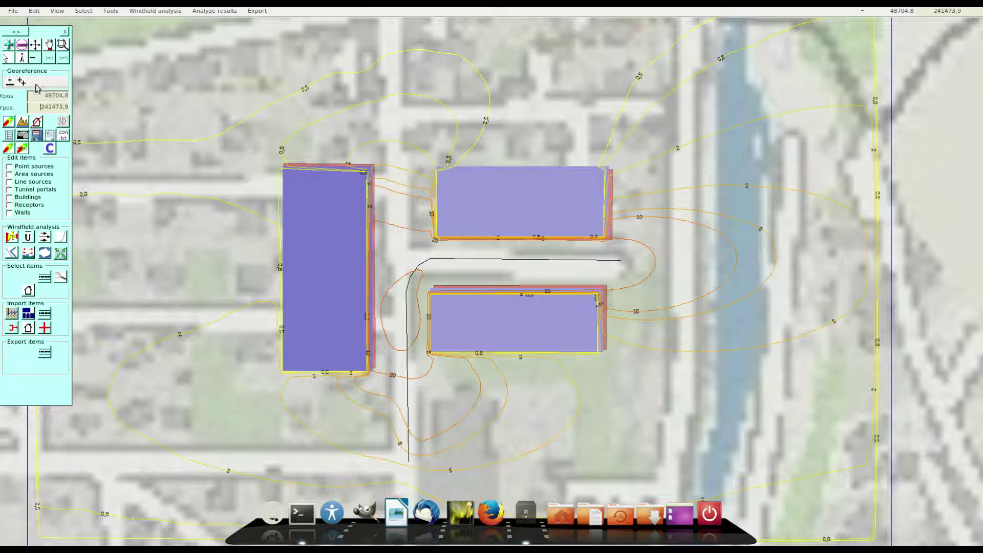
Increase the line width of the Mean_Street_NOx_total_3m contour map and apply the change to the map.
{"action": "left_click", "coordinate": [9, 135]}
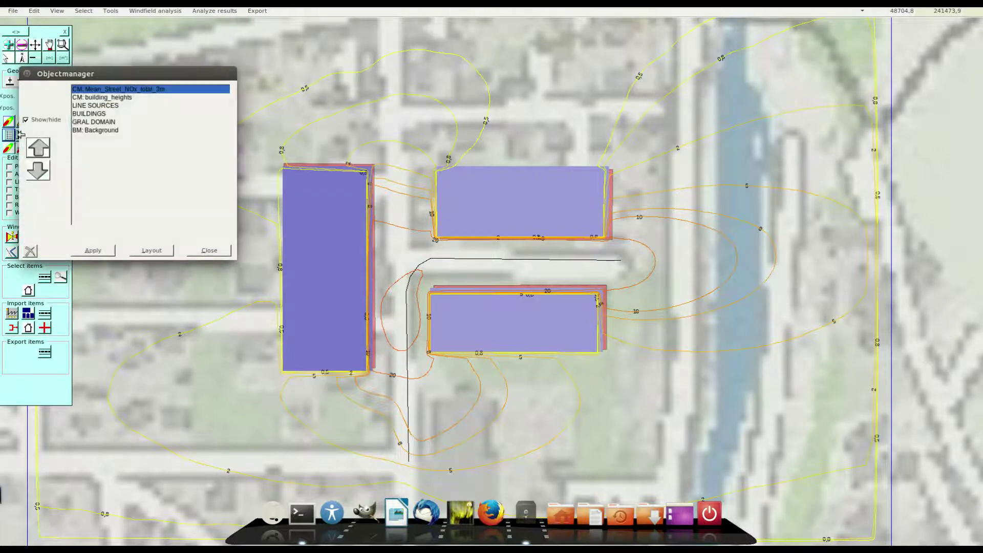
{"action": "double_click", "coordinate": [104, 92]}
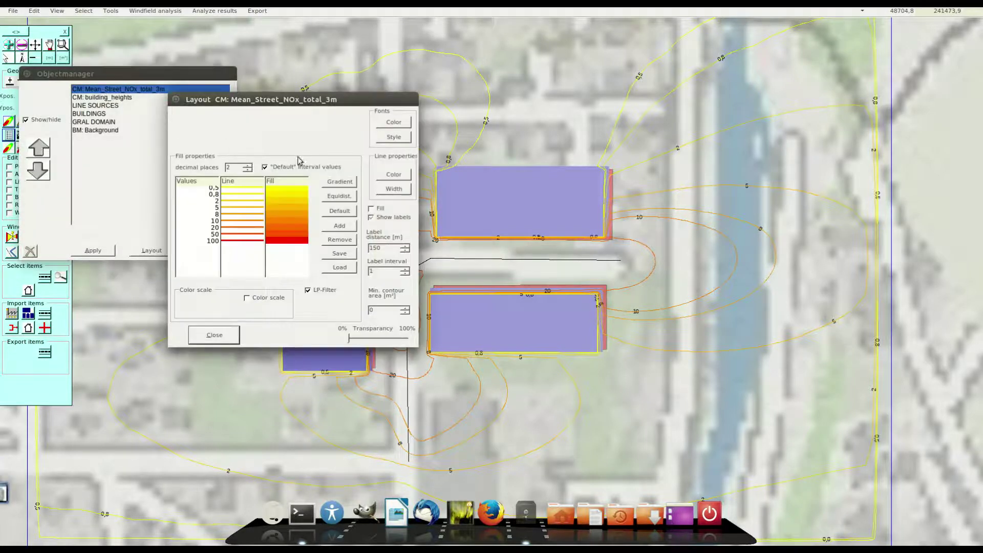
{"action": "left_click", "coordinate": [393, 189]}
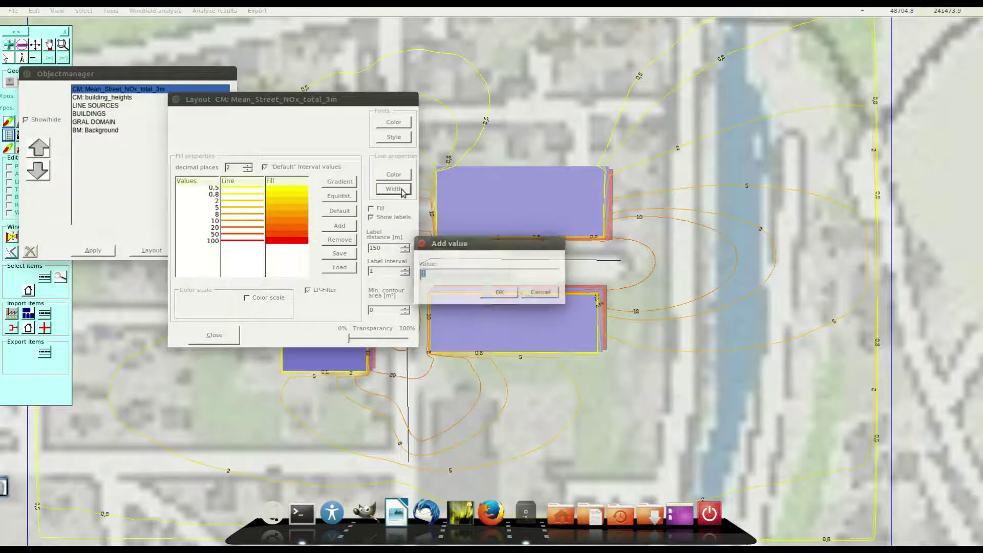
{"action": "left_click", "coordinate": [495, 293]}
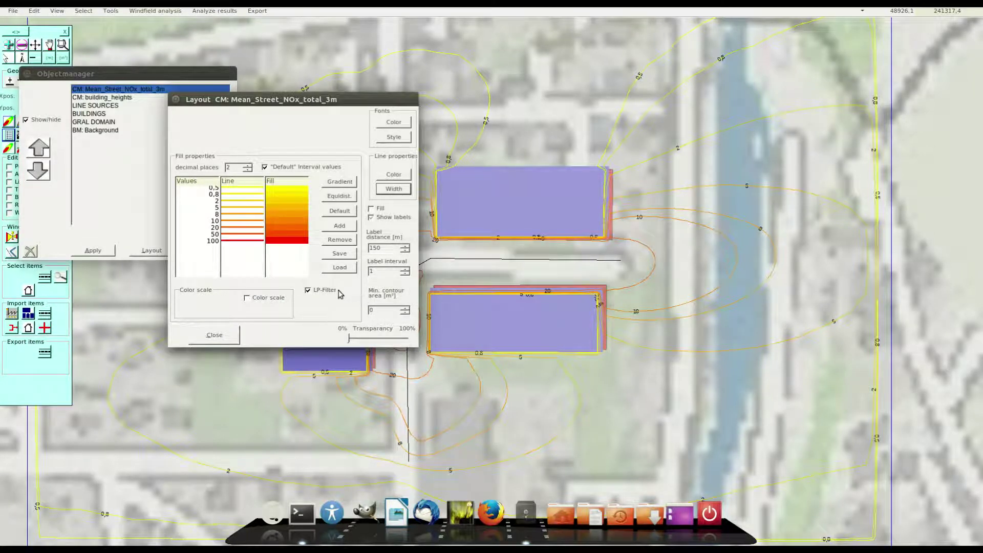
{"action": "left_click", "coordinate": [231, 336]}
{"action": "left_click", "coordinate": [97, 256]}
{"action": "left_click", "coordinate": [210, 251]}
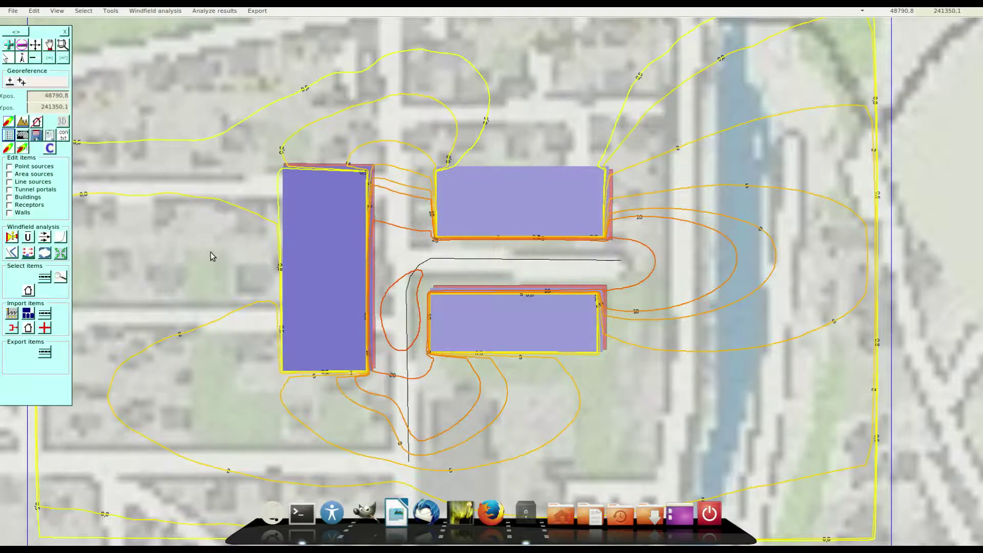
Give the Mean_Street_NOx_total_3m contour map a semi-transparent fill by adjusting its transparency, and apply it to the map.
{"action": "left_click", "coordinate": [8, 135]}
{"action": "left_click", "coordinate": [157, 77]}
{"action": "double_click", "coordinate": [157, 77]}
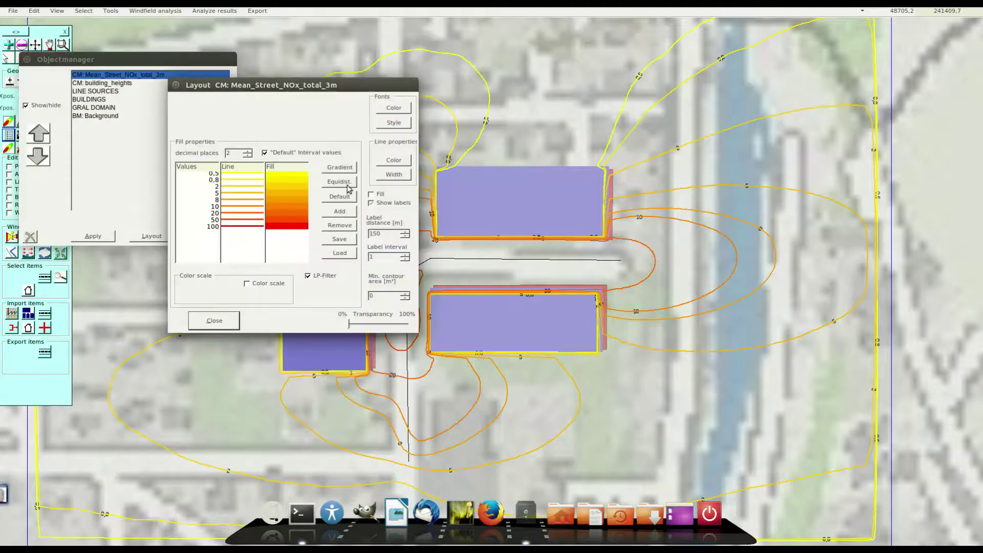
{"action": "left_click_drag", "start_coordinate": [350, 325], "coordinate": [387, 328]}
{"action": "left_click", "coordinate": [217, 325]}
{"action": "left_click", "coordinate": [105, 239]}
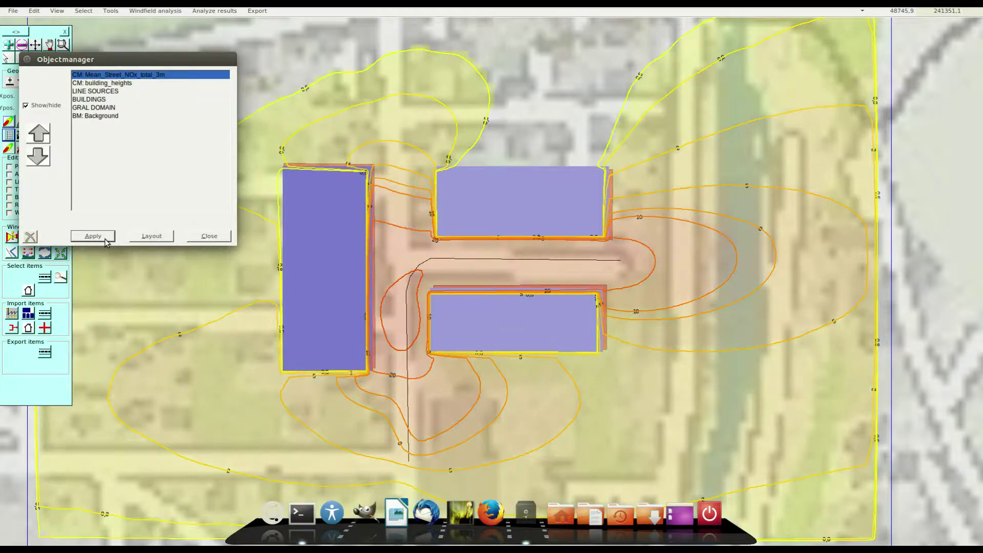
{"action": "left_click", "coordinate": [209, 236]}
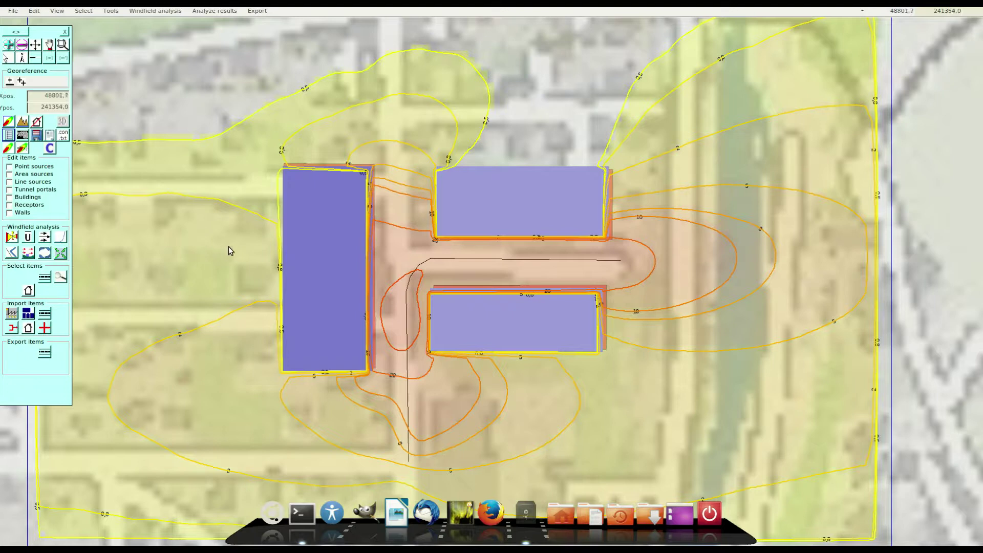
{"action": "scroll", "coordinate": [239, 252], "scroll_direction": "down", "scroll_amount": 2}
{"action": "scroll", "coordinate": [468, 303], "scroll_direction": "up", "scroll_amount": 1}
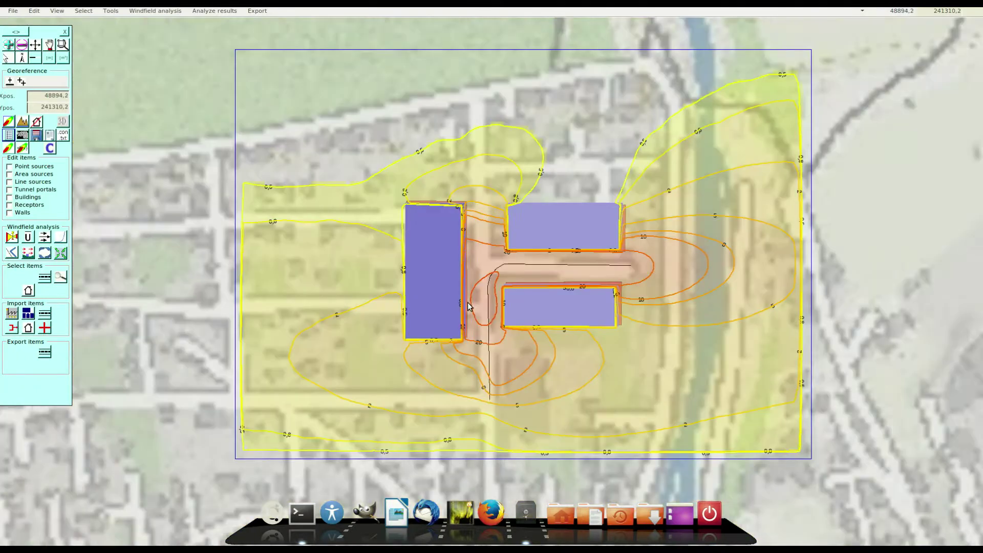
{"action": "scroll", "coordinate": [533, 304], "scroll_direction": "down", "scroll_amount": 1}
{"action": "left_click_drag", "start_coordinate": [532, 304], "coordinate": [453, 311]}
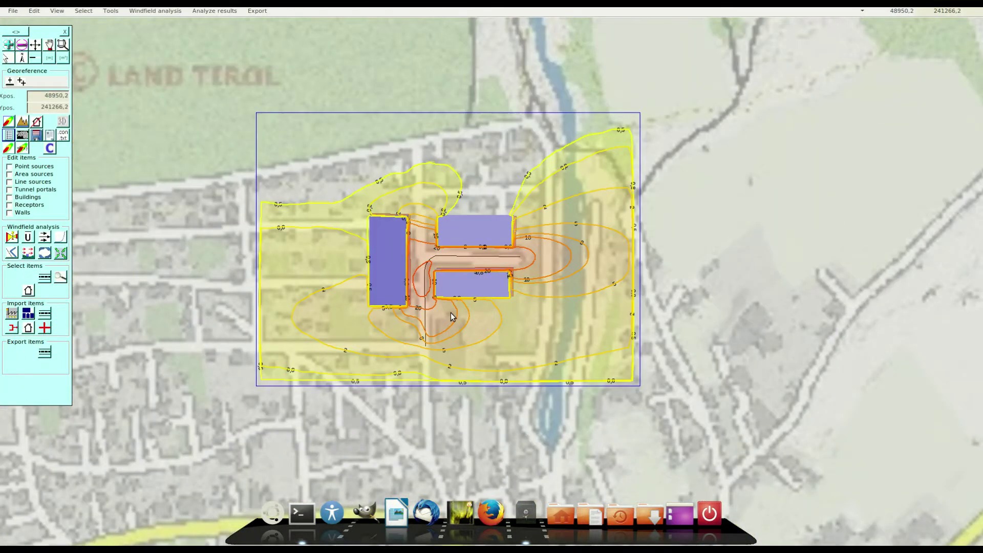